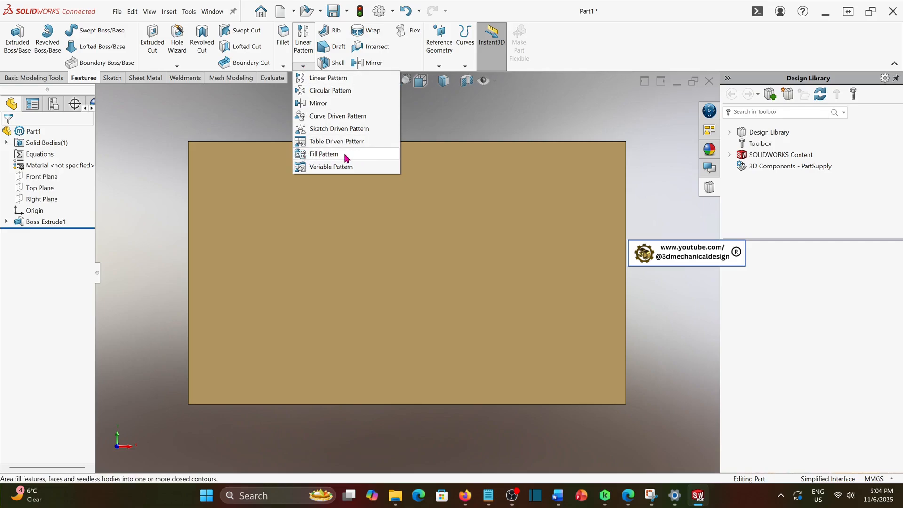
Start a Fill Pattern and select the plate's front face as the fill boundary
{"action": "left_click", "coordinate": [191, 120]}
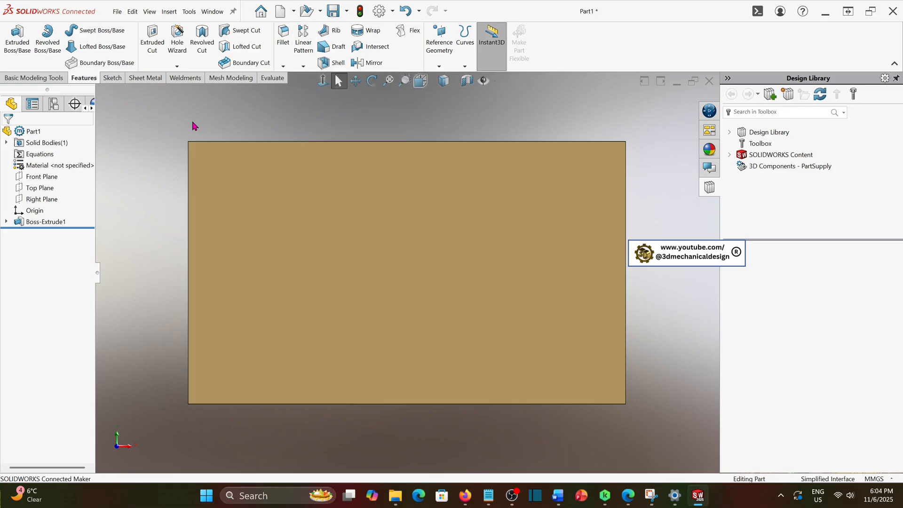
{"action": "left_click", "coordinate": [168, 12]}
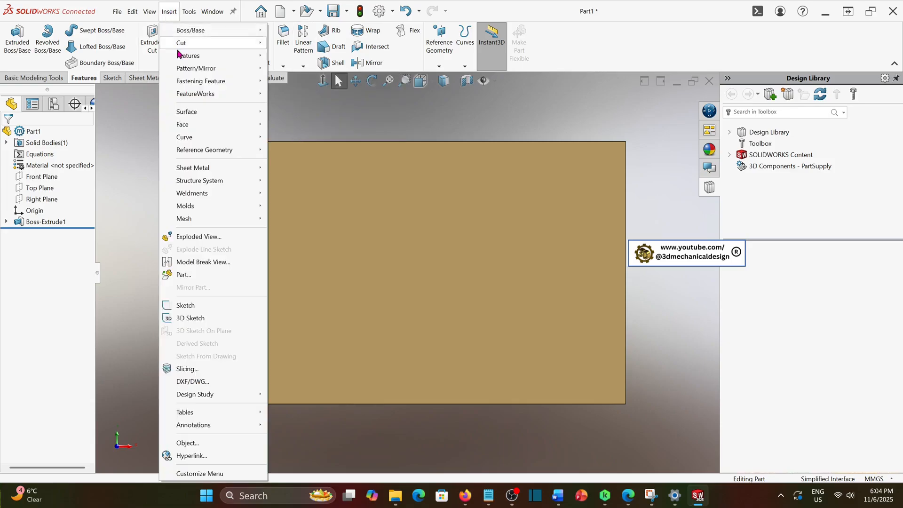
{"action": "mouse_move", "coordinate": [191, 68]}
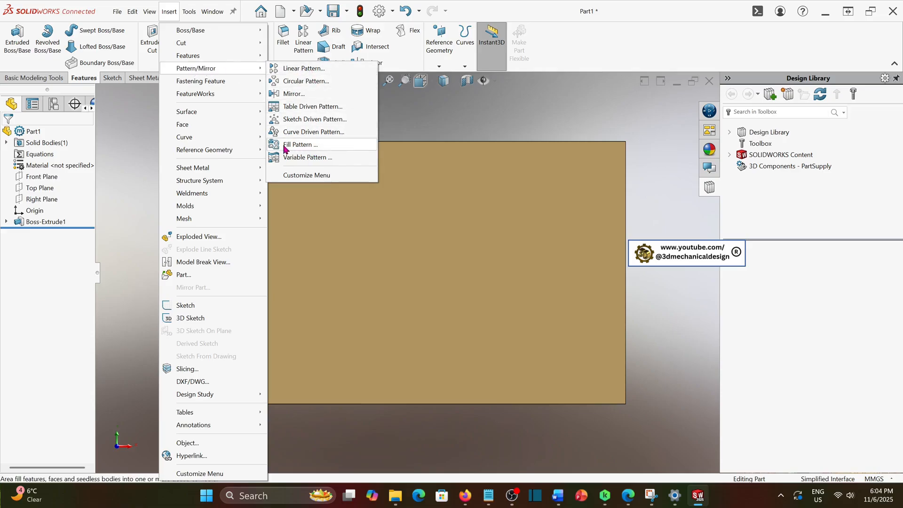
{"action": "left_click", "coordinate": [323, 149]}
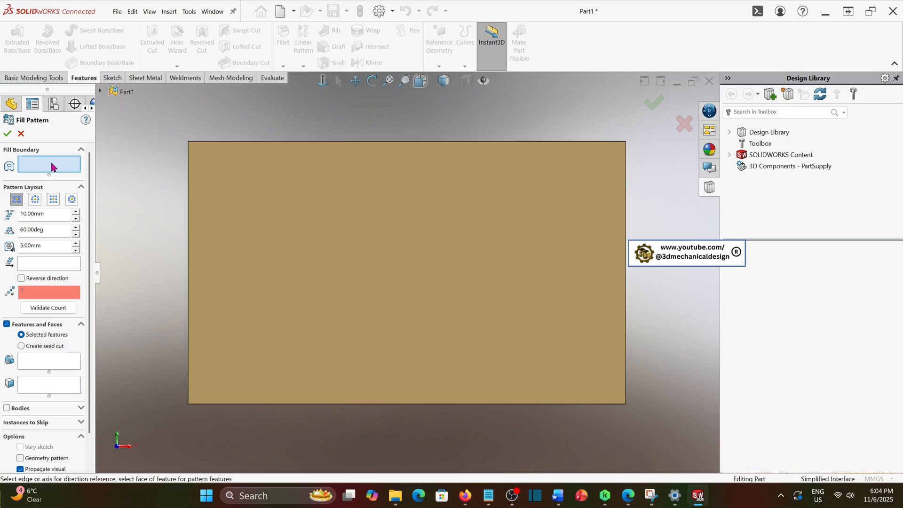
{"action": "left_click", "coordinate": [268, 192]}
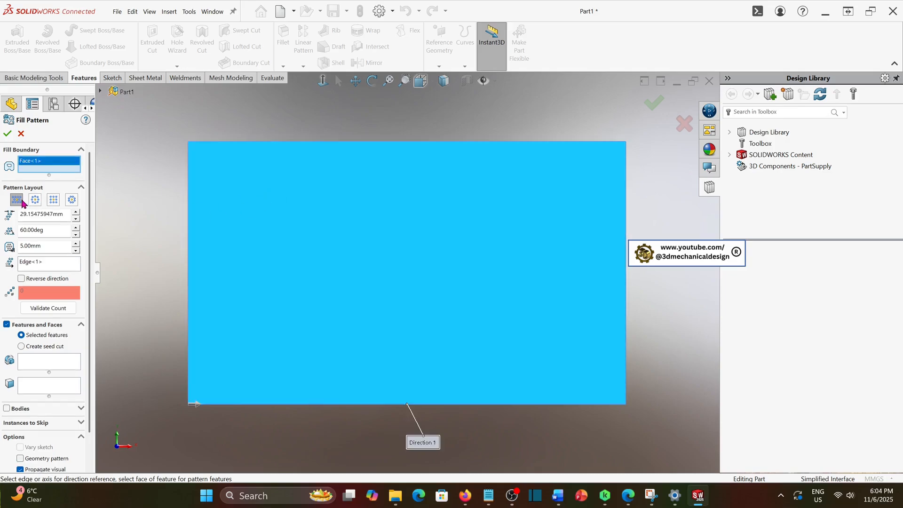
Switch the pattern to create a seed cut with a polygon shape
{"action": "scroll", "coordinate": [85, 312], "scroll_direction": "down", "scroll_amount": 2}
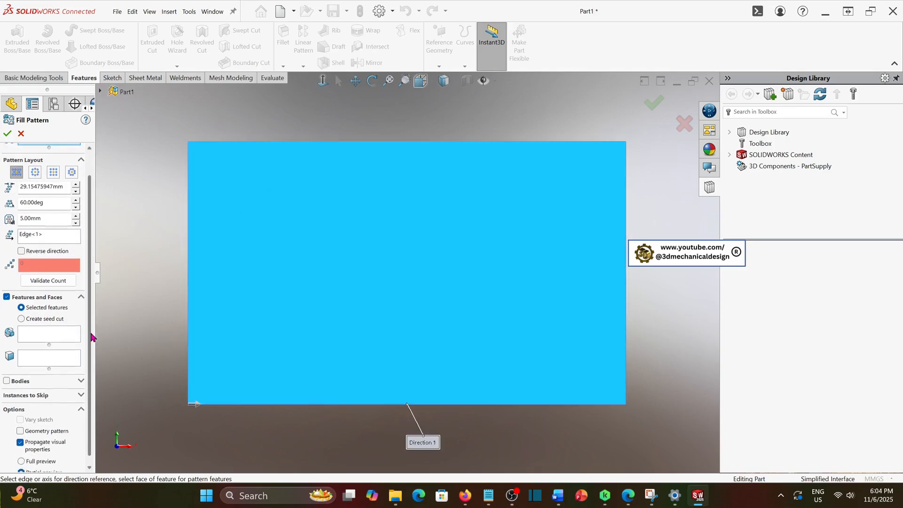
{"action": "left_click", "coordinate": [21, 311]}
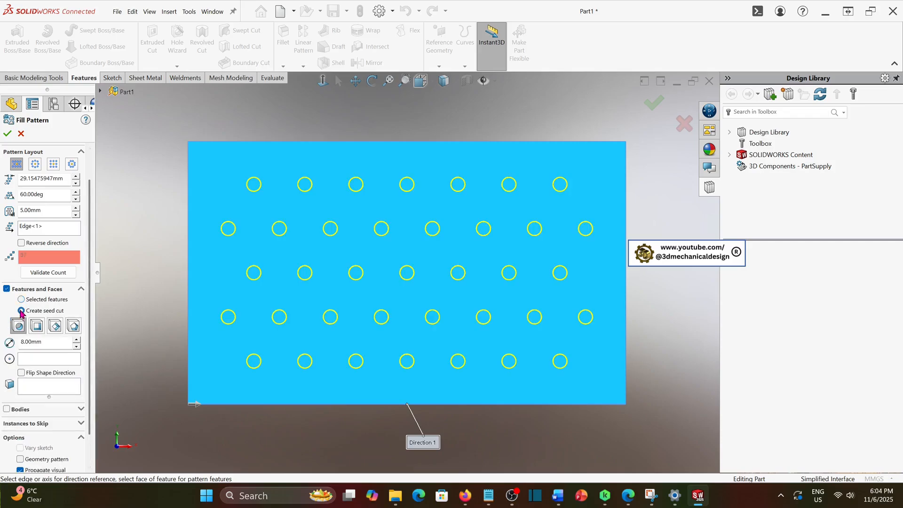
{"action": "left_click", "coordinate": [74, 326]}
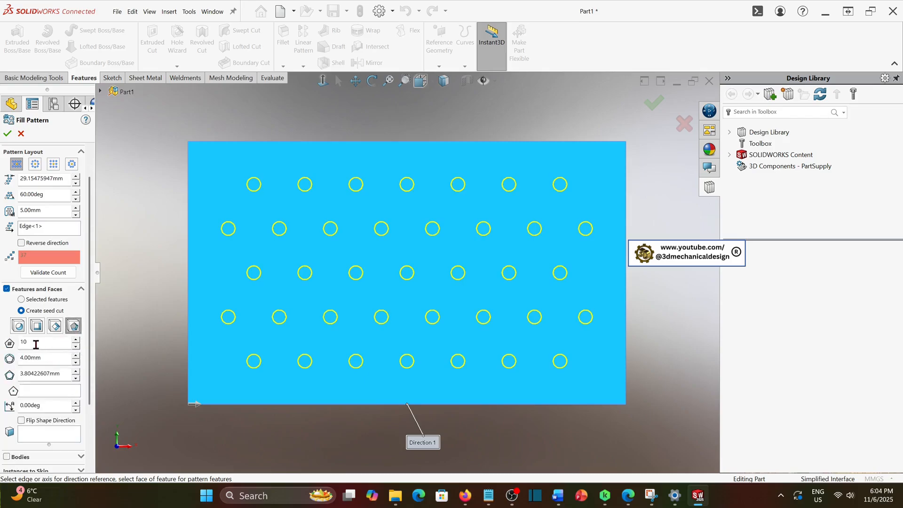
Set the seed polygon to 6 sides with a 5 mm diameter
{"action": "left_click_drag", "start_coordinate": [36, 345], "coordinate": [22, 344]}
{"action": "left_click", "coordinate": [52, 356]}
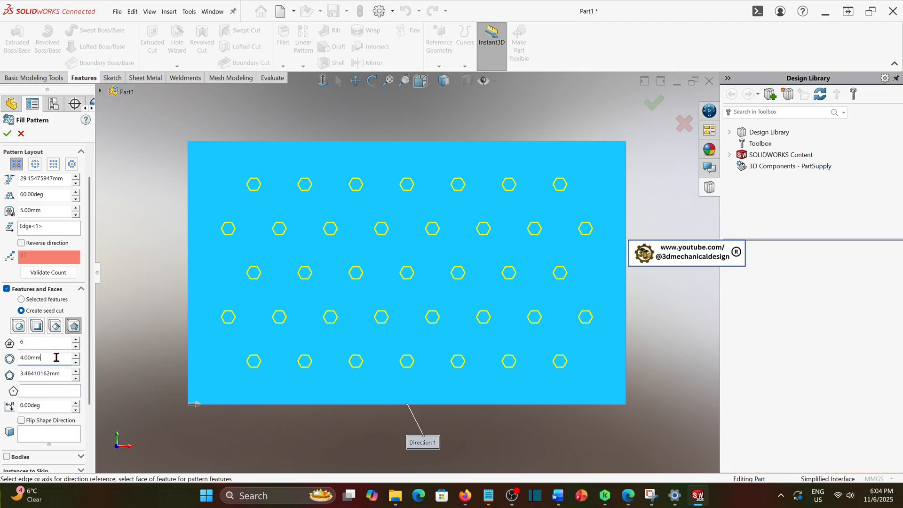
{"action": "left_click_drag", "start_coordinate": [50, 355], "coordinate": [17, 356]}
{"action": "type", "text": "5"}
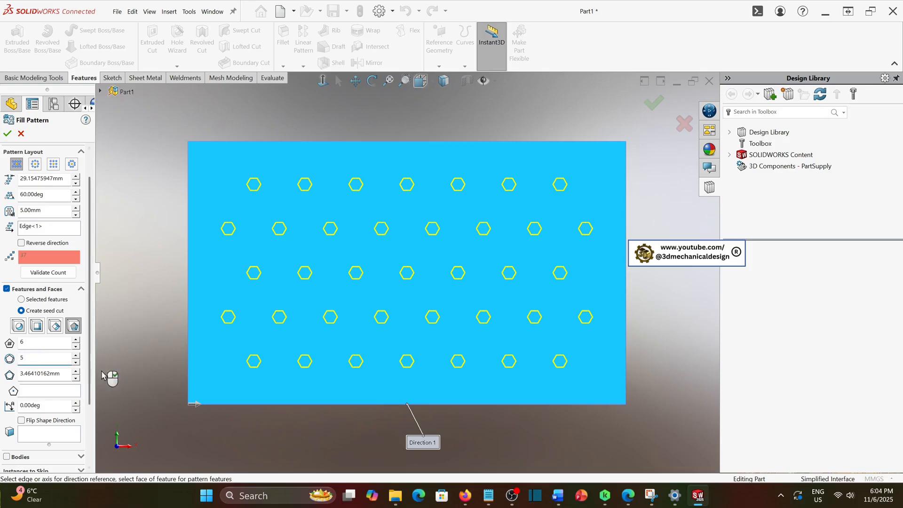
{"action": "key", "text": "Return"}
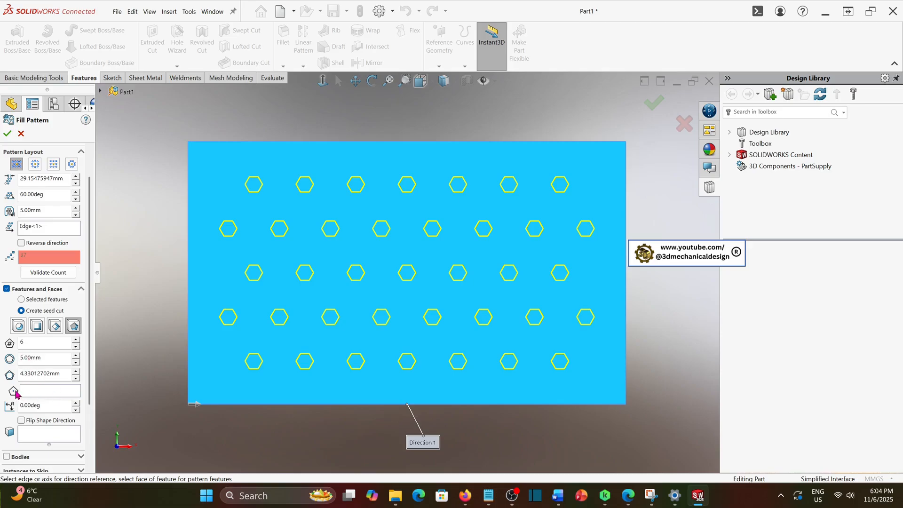
{"action": "left_click", "coordinate": [45, 393]}
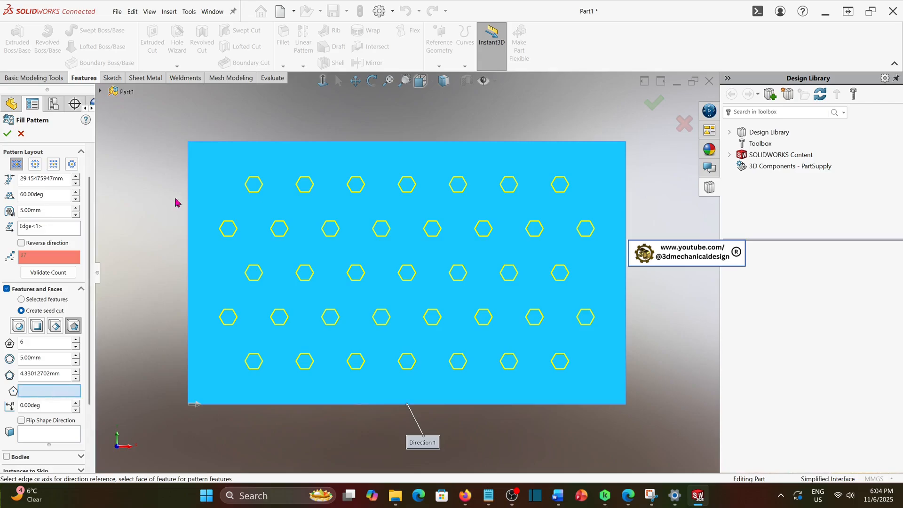
{"action": "left_click", "coordinate": [188, 142]}
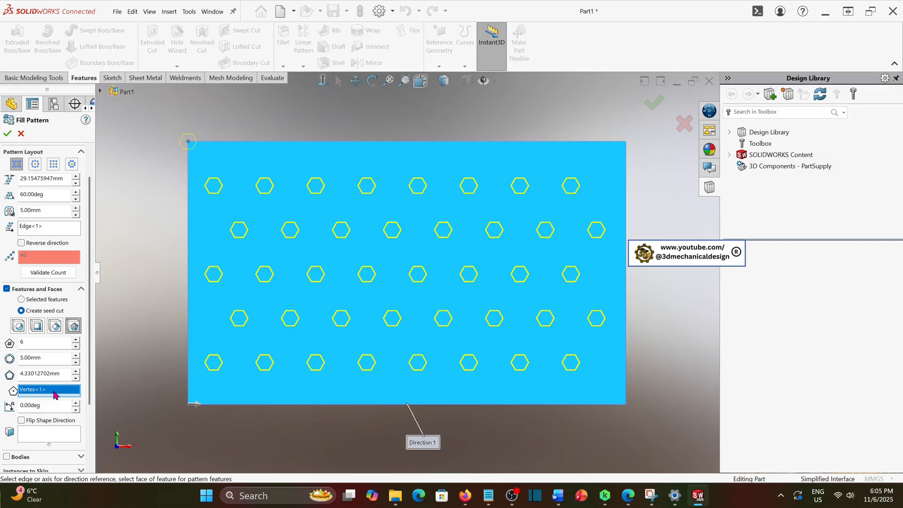
{"action": "key", "text": "Delete"}
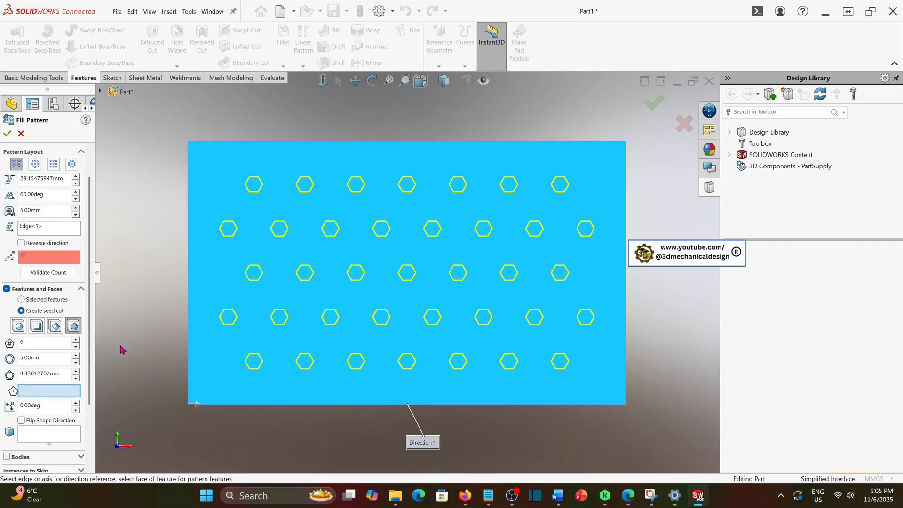
Rotate the seed polygon by 90 deg
{"action": "left_click", "coordinate": [44, 405]}
{"action": "left_click", "coordinate": [77, 404]}
{"action": "left_click", "coordinate": [76, 404]}
{"action": "left_click", "coordinate": [77, 404]}
{"action": "left_click", "coordinate": [77, 404]}
{"action": "left_click_drag", "start_coordinate": [54, 406], "coordinate": [8, 406]}
{"action": "type", "text": "9"}
{"action": "left_click", "coordinate": [89, 423]}
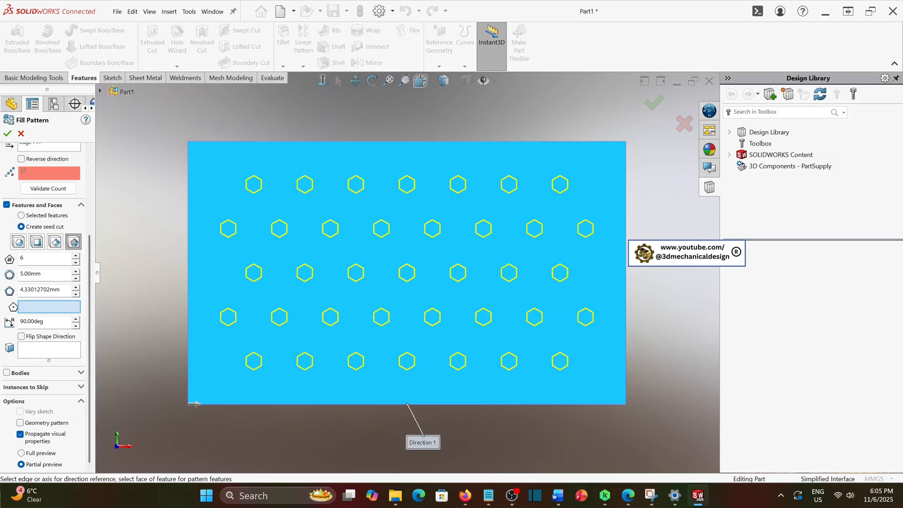
{"action": "key", "text": "alt+Tab"}
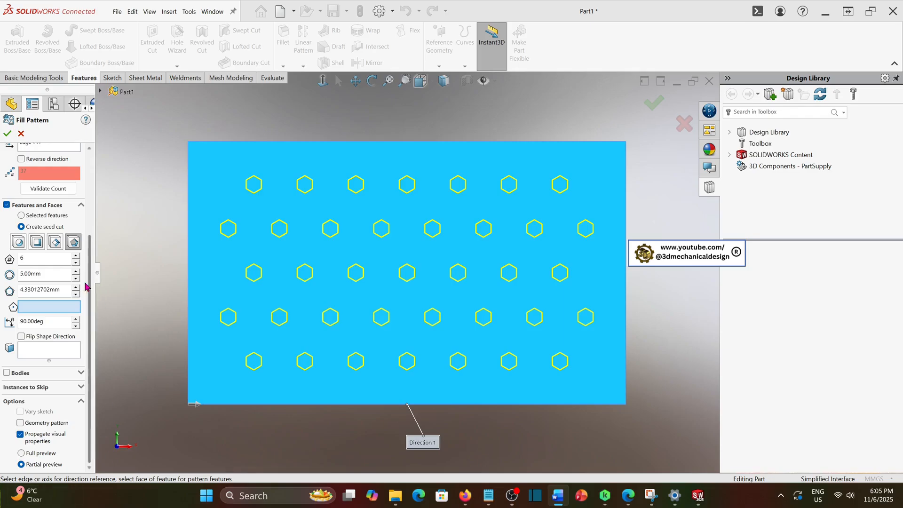
{"action": "left_click", "coordinate": [55, 242]}
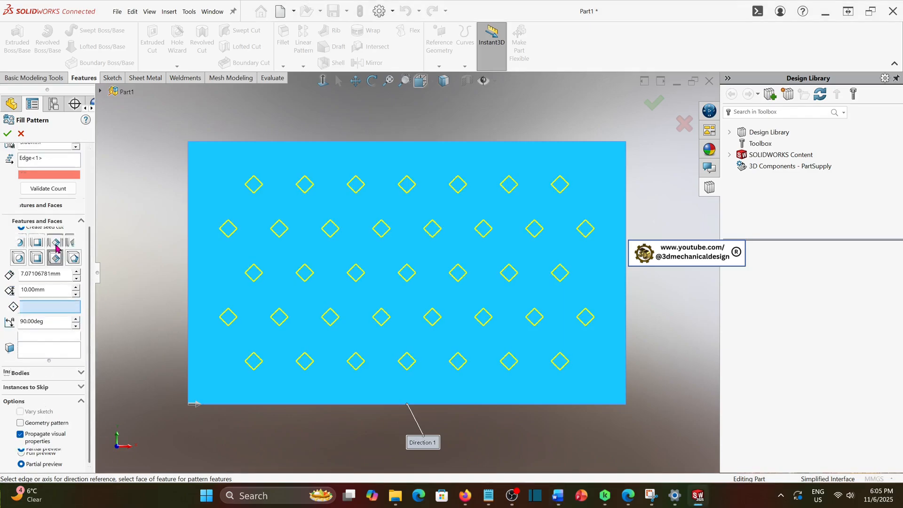
{"action": "left_click", "coordinate": [36, 270]}
{"action": "left_click", "coordinate": [18, 277]}
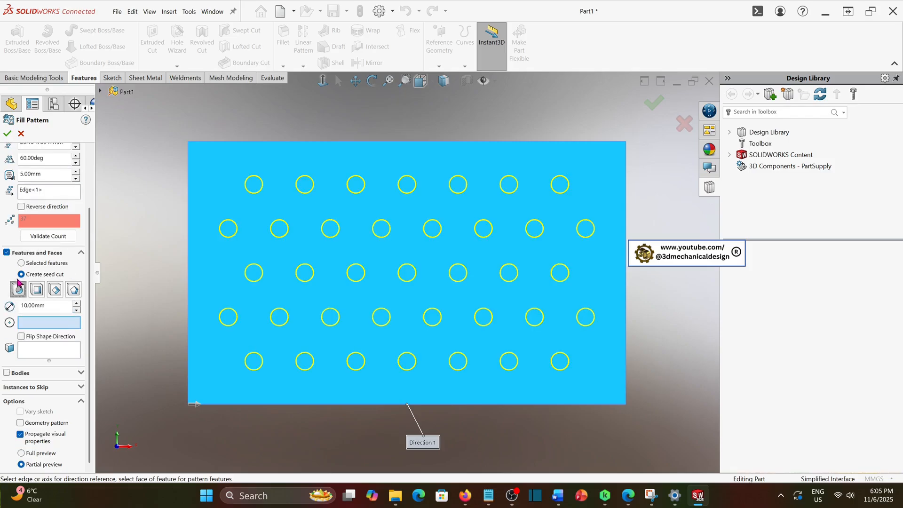
{"action": "left_click", "coordinate": [73, 291]}
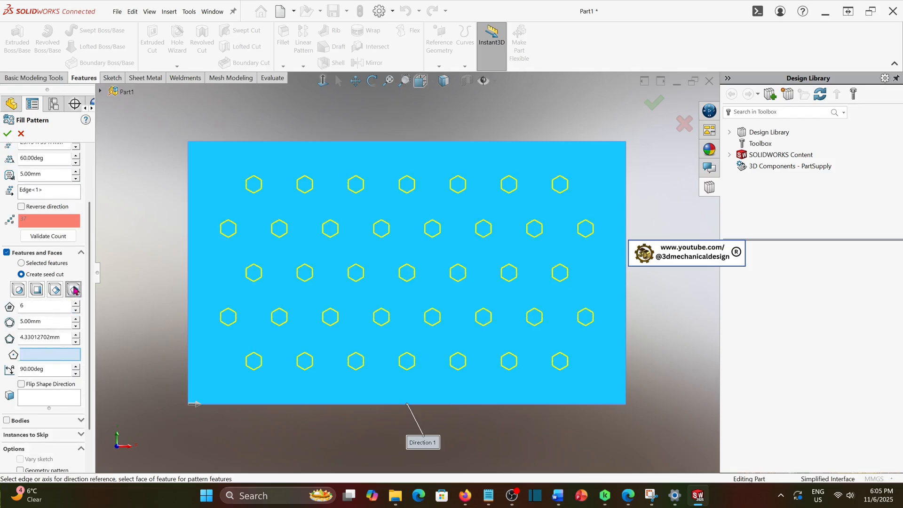
Set the pattern instance spacing to 10 mm
{"action": "scroll", "coordinate": [74, 288], "scroll_direction": "up", "scroll_amount": 2}
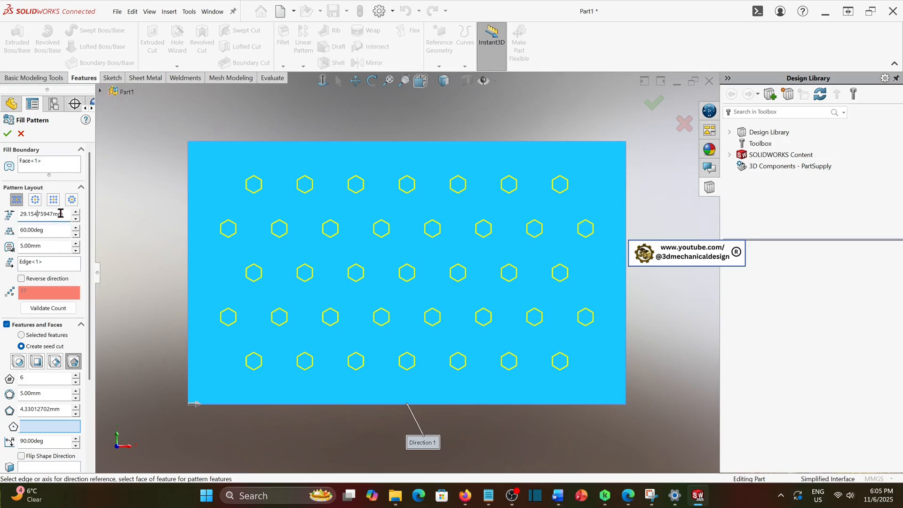
{"action": "left_click_drag", "start_coordinate": [66, 215], "coordinate": [9, 213]}
{"action": "type", "text": "10"}
{"action": "key", "text": "Return"}
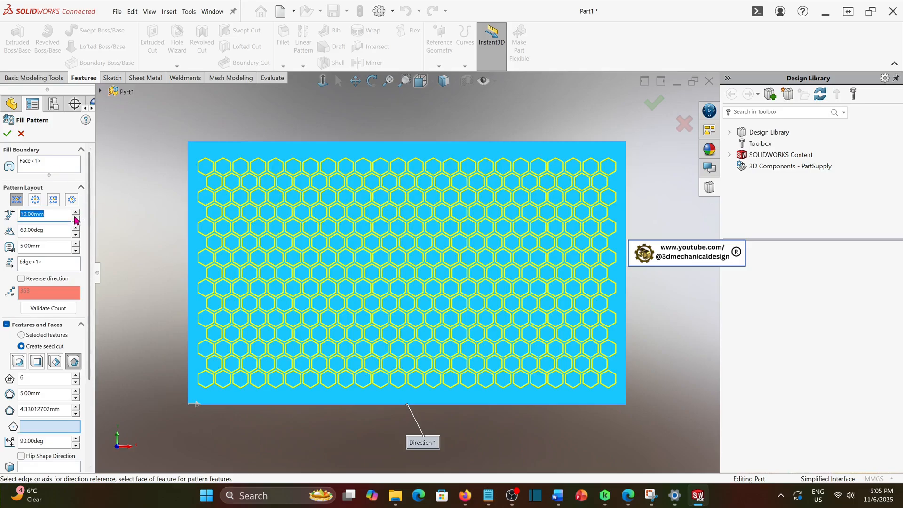
Set the fill boundary margin to 0 mm
{"action": "left_click_drag", "start_coordinate": [48, 245], "coordinate": [14, 248]}
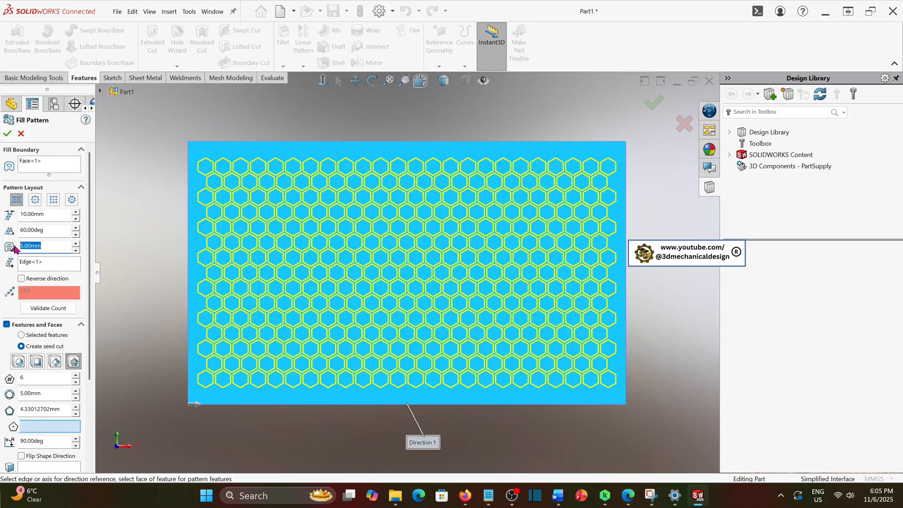
{"action": "type", "text": "0"}
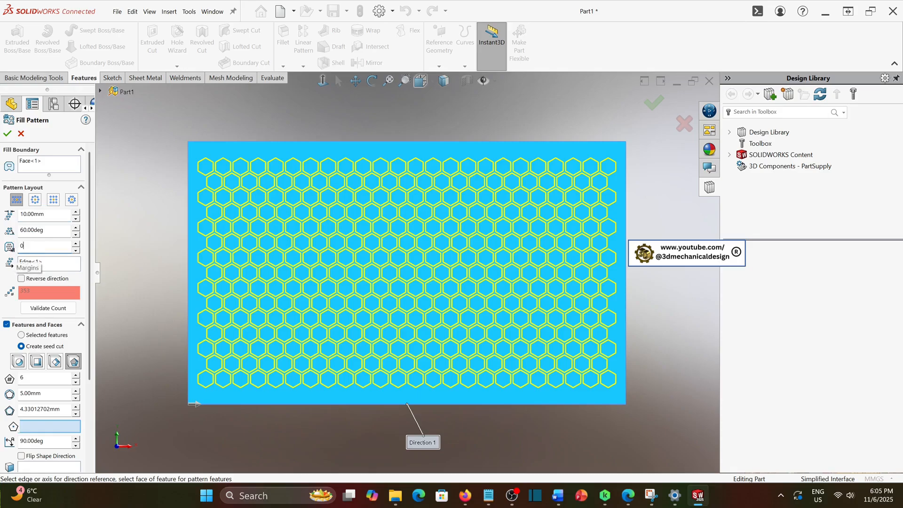
{"action": "key", "text": "Return"}
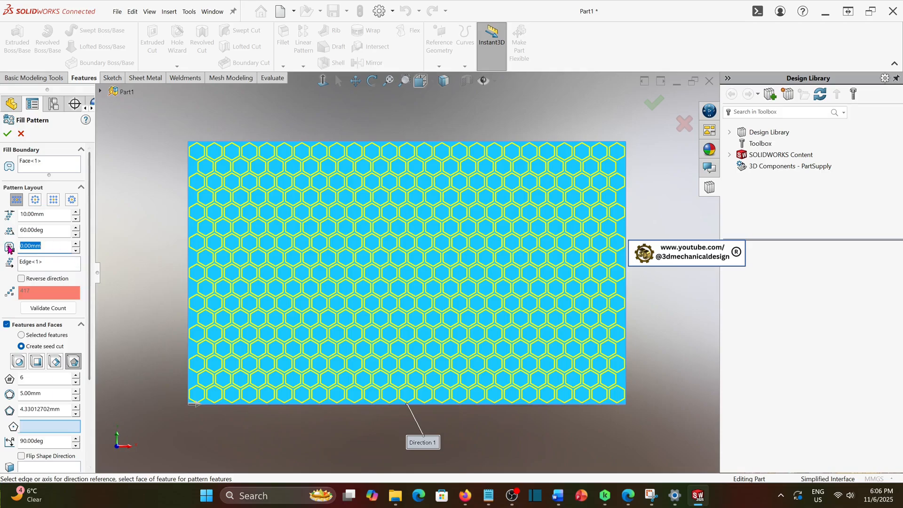
Try several different boundary margin values before returning it to 0 mm
{"action": "left_click", "coordinate": [76, 244]}
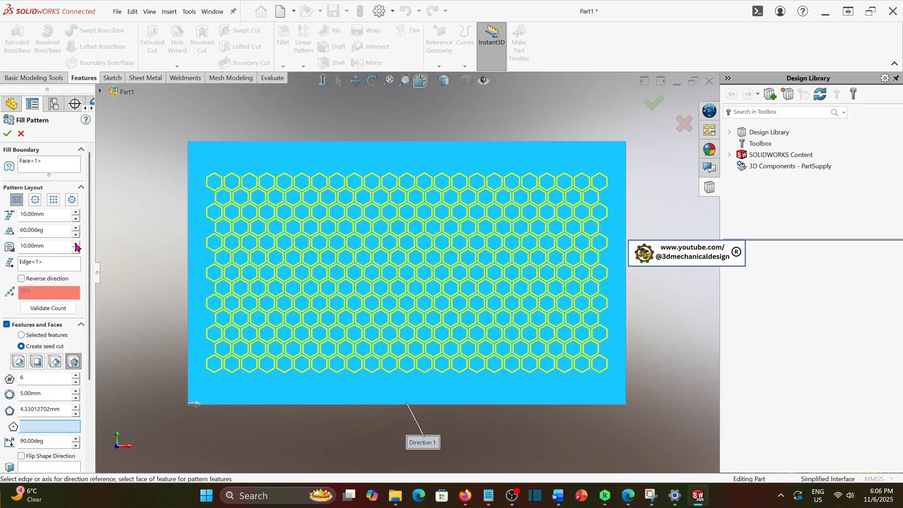
{"action": "left_click", "coordinate": [76, 244]}
{"action": "left_click", "coordinate": [75, 243]}
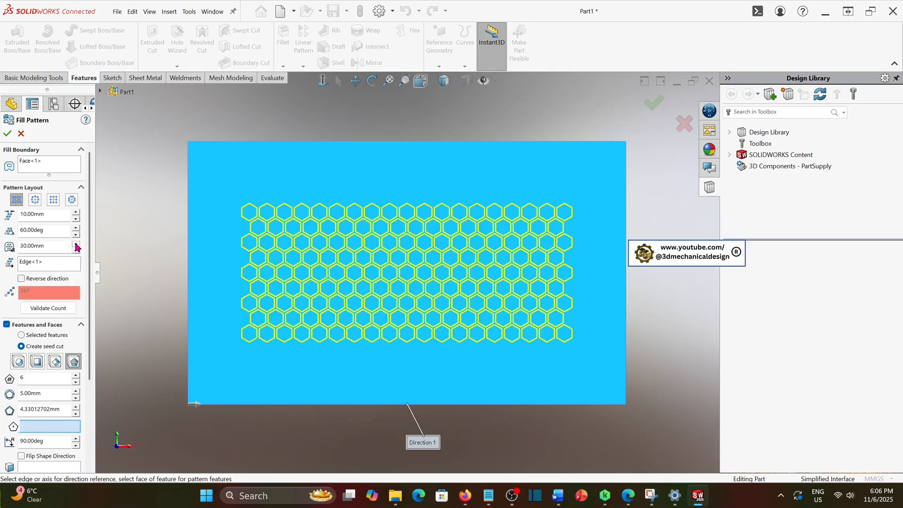
{"action": "left_click", "coordinate": [77, 252]}
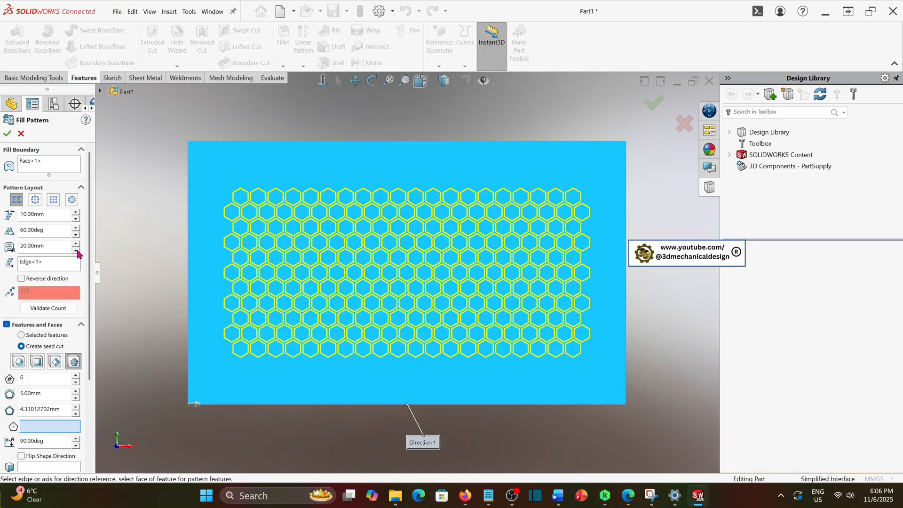
{"action": "left_click", "coordinate": [77, 252]}
{"action": "left_click", "coordinate": [77, 251]}
{"action": "left_click", "coordinate": [77, 252]}
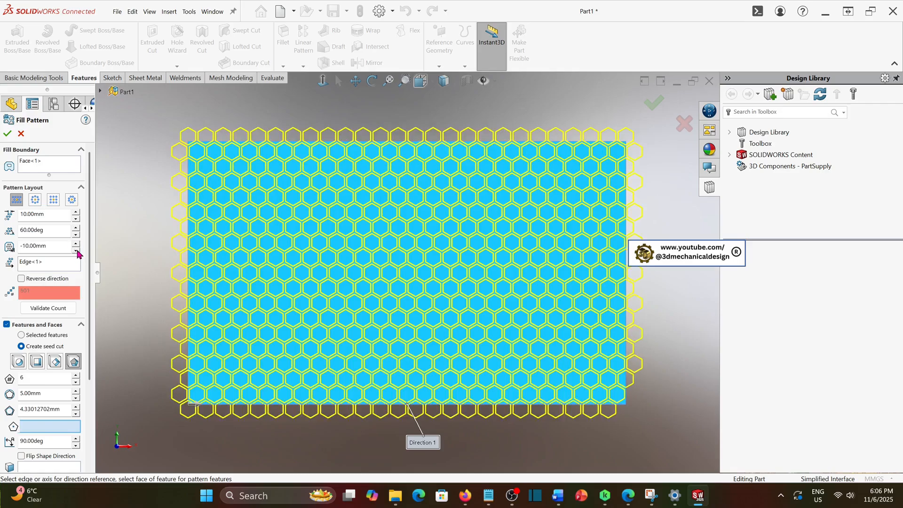
{"action": "left_click", "coordinate": [77, 243]}
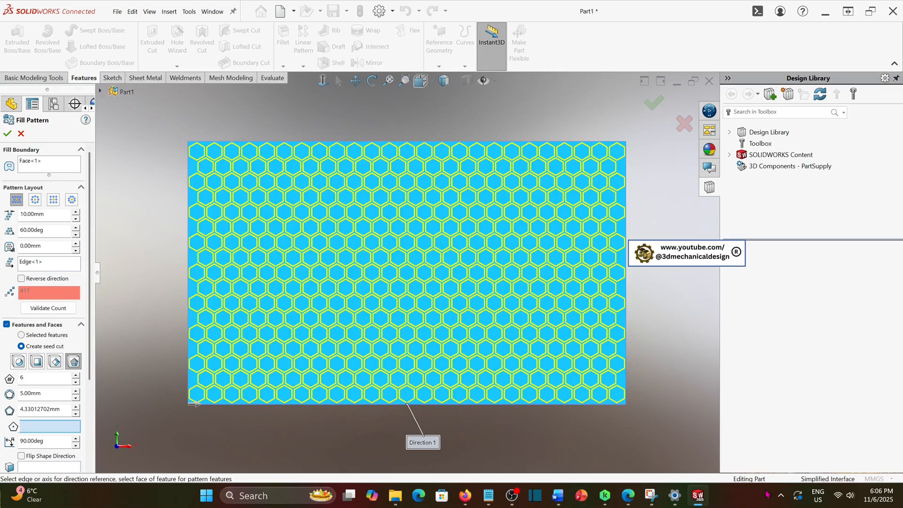
Validate the instance count and confirm the hexagonal fill pattern
{"action": "left_click", "coordinate": [198, 410]}
{"action": "left_click", "coordinate": [183, 406]}
{"action": "left_click", "coordinate": [43, 309]}
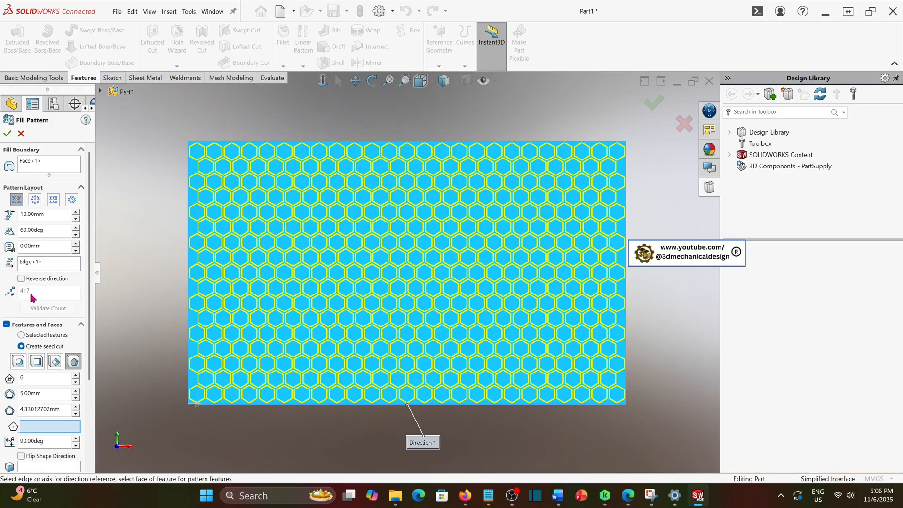
{"action": "left_click", "coordinate": [8, 134]}
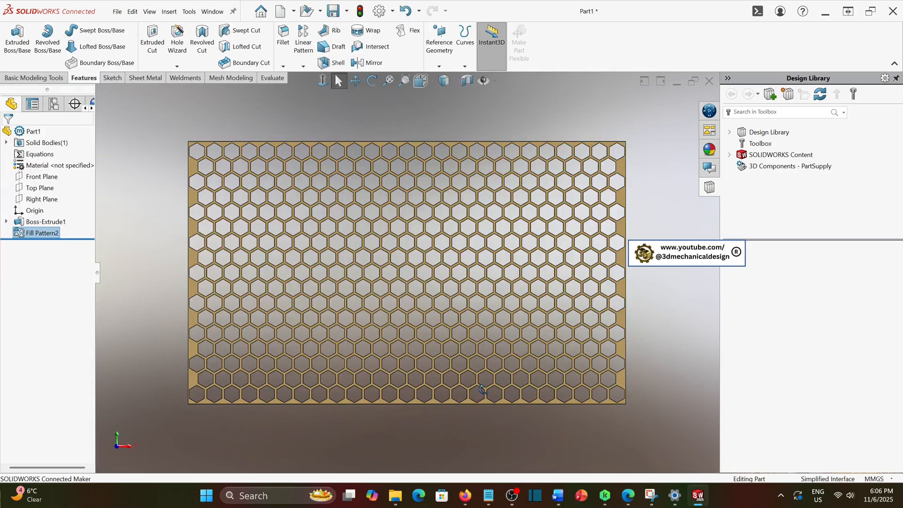
Edit the fill pattern and set its boundary margin to -5 mm
{"action": "mouse_move", "coordinate": [482, 390]}
{"action": "middle_mouse_down"}
{"action": "mouse_move", "coordinate": [489, 385]}
{"action": "mouse_move", "coordinate": [460, 393]}
{"action": "mouse_move", "coordinate": [468, 389]}
{"action": "middle_mouse_up"}
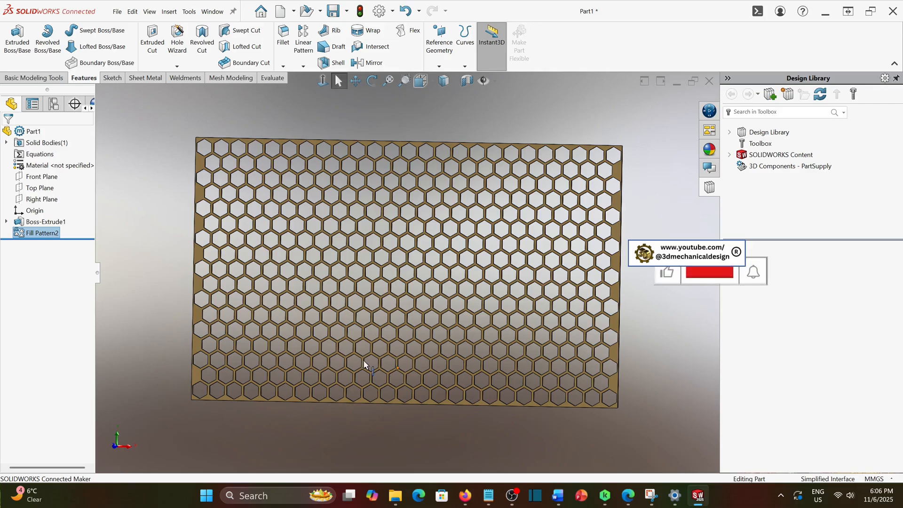
{"action": "right_click", "coordinate": [40, 236]}
{"action": "left_click", "coordinate": [42, 208]}
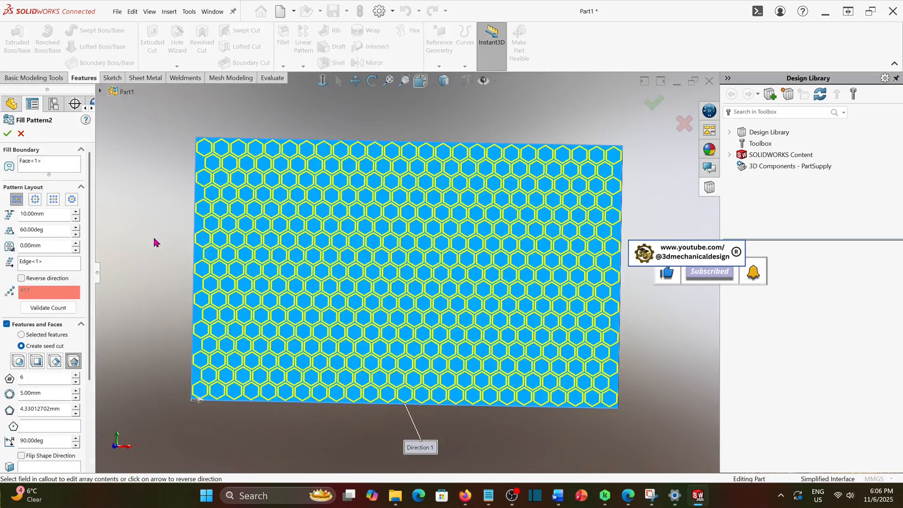
{"action": "double_click", "coordinate": [51, 244]}
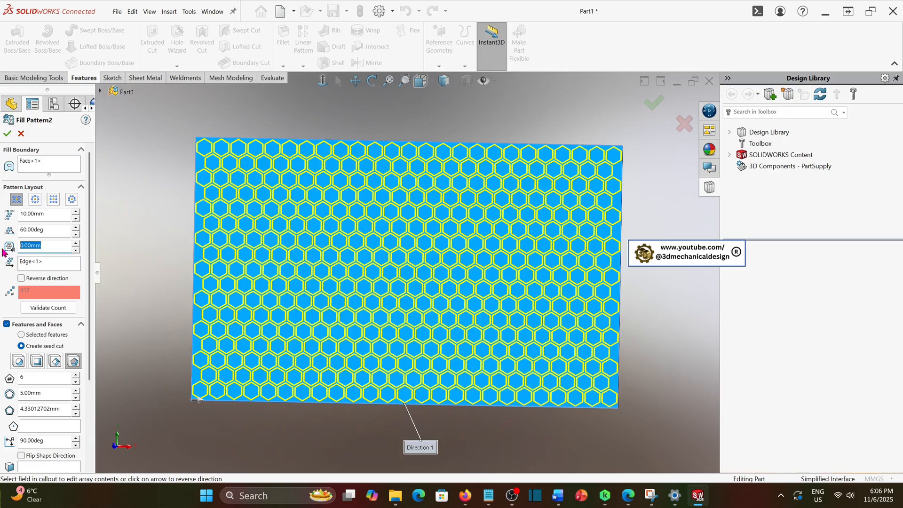
{"action": "type", "text": "-5"}
{"action": "key", "text": "Return"}
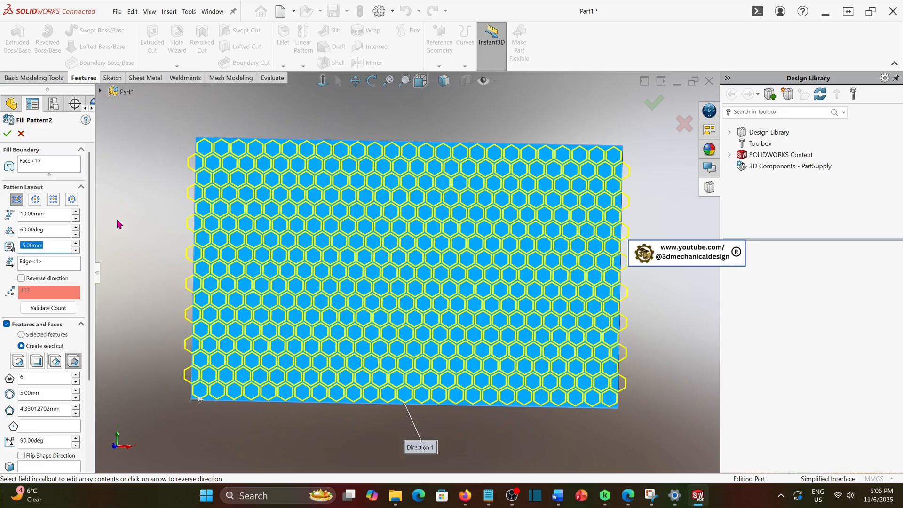
{"action": "left_click", "coordinate": [7, 133]}
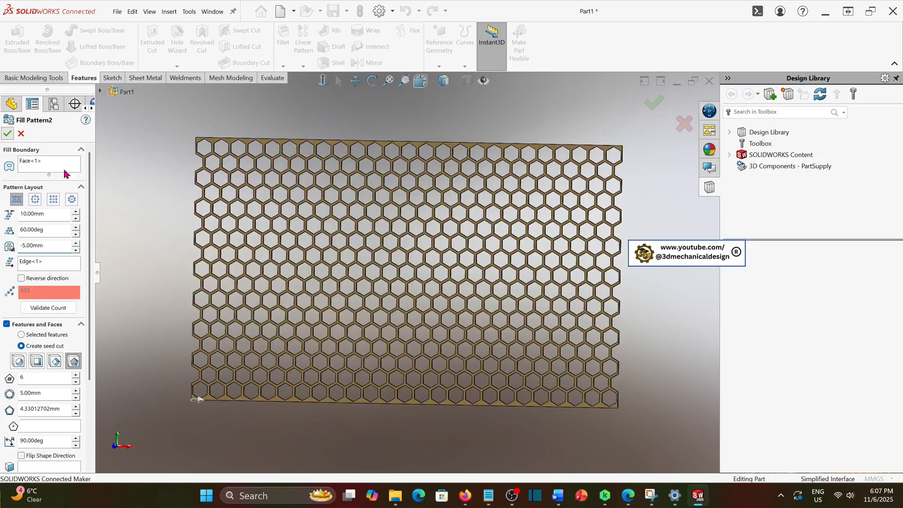
Edit the fill pattern to skip a row of instances running across the middle of the plate
{"action": "middle_click_drag", "start_coordinate": [288, 301], "coordinate": [352, 332]}
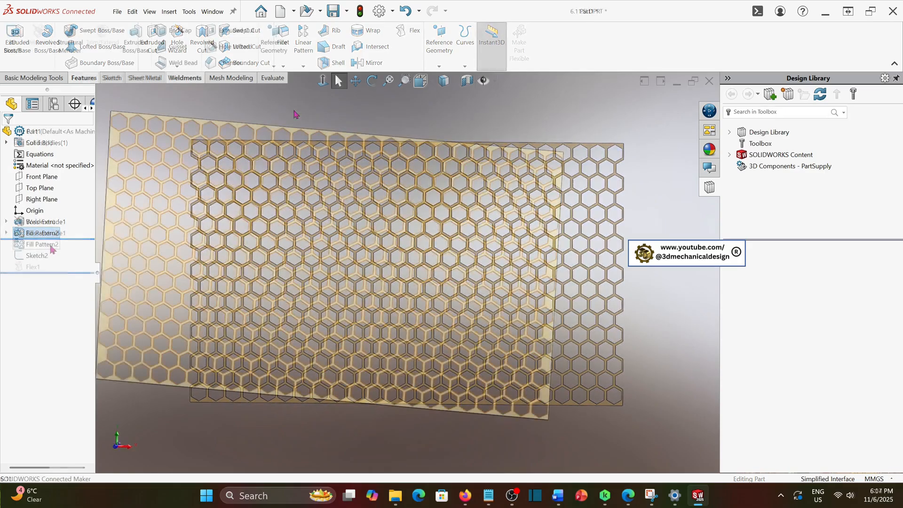
{"action": "right_click", "coordinate": [52, 245]}
{"action": "left_click", "coordinate": [60, 217]}
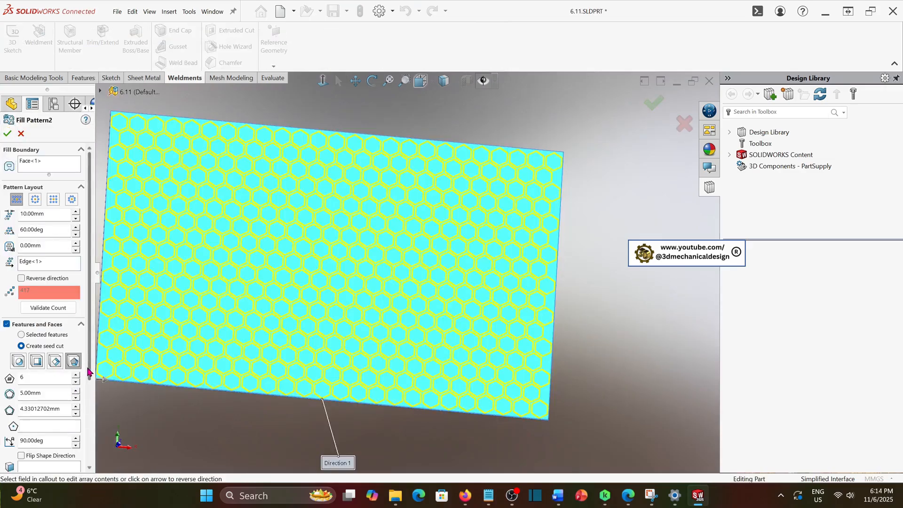
{"action": "left_click_drag", "start_coordinate": [87, 375], "coordinate": [88, 462]}
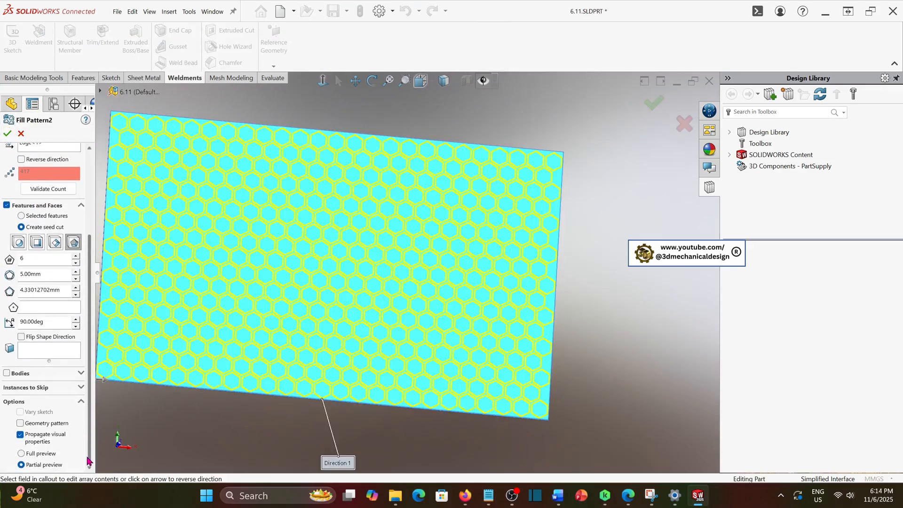
{"action": "left_click", "coordinate": [81, 387]}
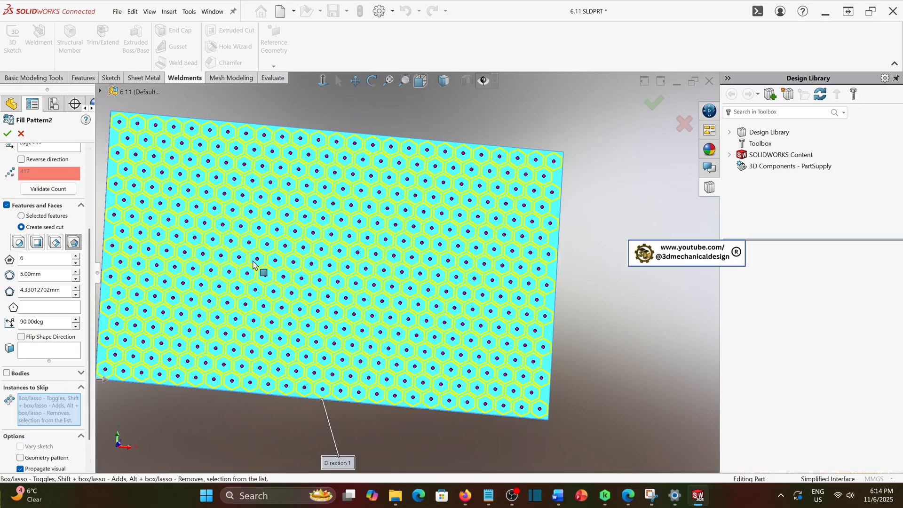
{"action": "left_click", "coordinate": [139, 255]}
{"action": "left_click", "coordinate": [166, 250]}
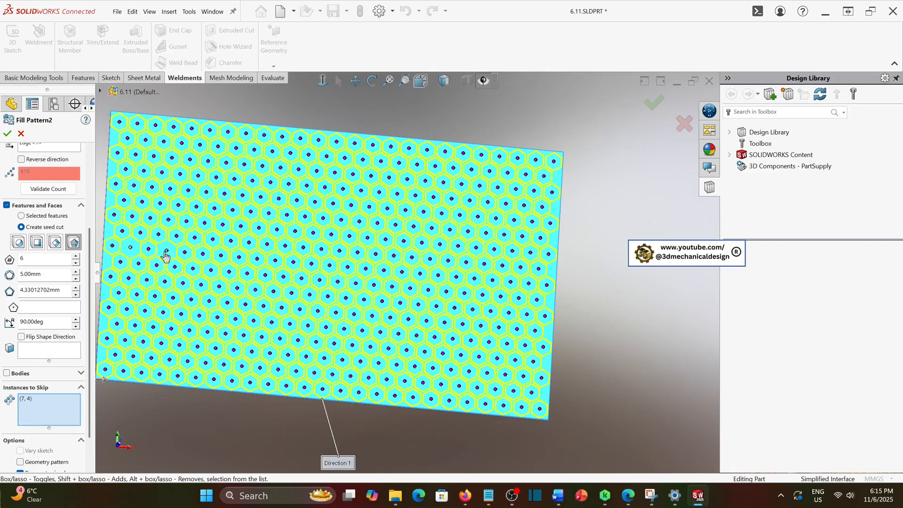
{"action": "left_click", "coordinate": [203, 254]}
{"action": "left_click", "coordinate": [239, 257]}
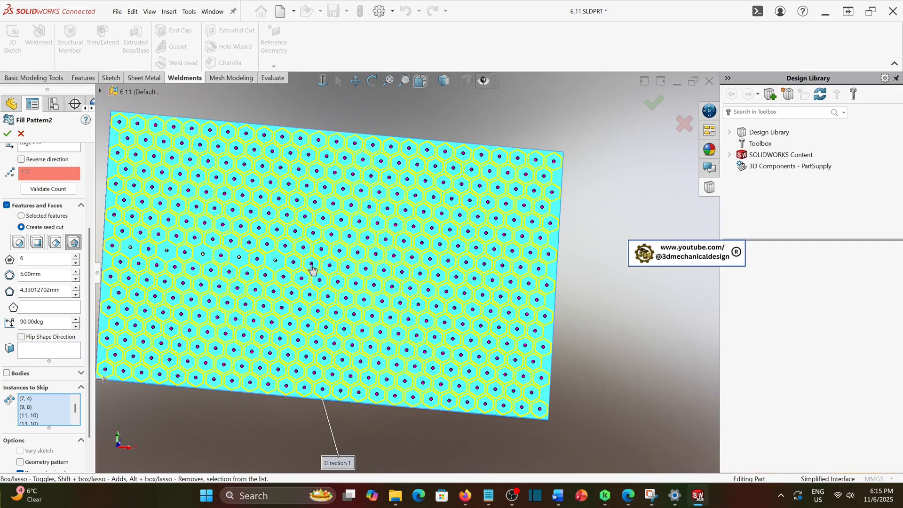
{"action": "left_click", "coordinate": [347, 269]}
{"action": "left_click", "coordinate": [383, 275]}
{"action": "left_click", "coordinate": [421, 272]}
{"action": "left_click", "coordinate": [457, 278]}
{"action": "left_click", "coordinate": [493, 281]}
{"action": "left_click", "coordinate": [528, 285]}
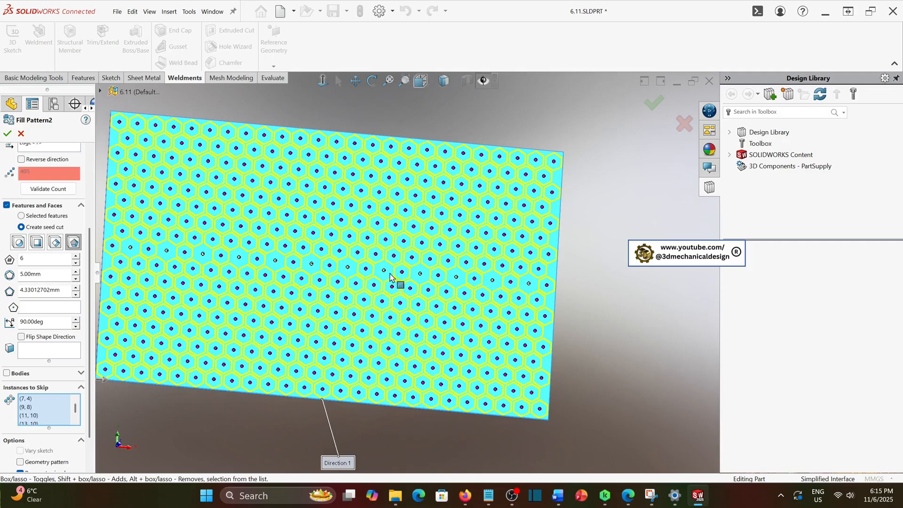
{"action": "left_click", "coordinate": [8, 134]}
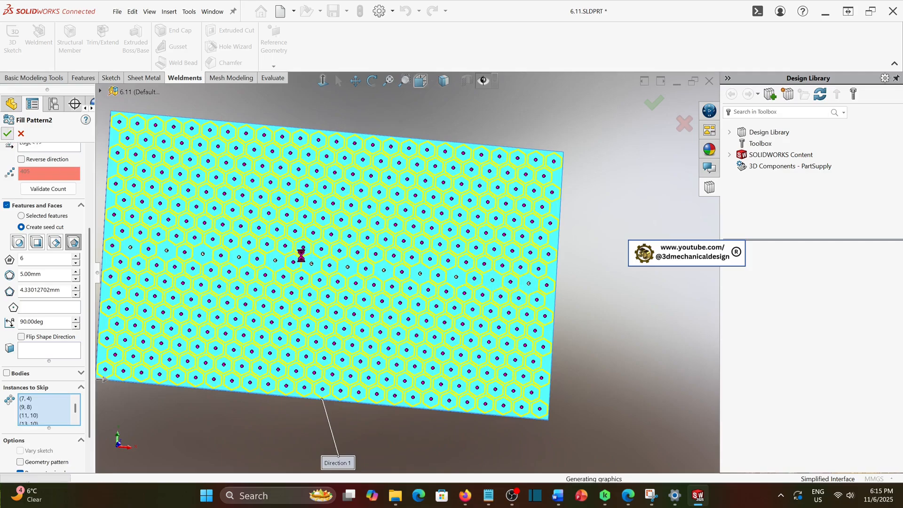
Bend the patterned plate into a cylinder with a Flex bending feature at 360 degrees
{"action": "mouse_move", "coordinate": [366, 282]}
{"action": "middle_mouse_down"}
{"action": "mouse_move", "coordinate": [345, 277]}
{"action": "mouse_move", "coordinate": [351, 302]}
{"action": "mouse_move", "coordinate": [288, 257]}
{"action": "middle_mouse_up"}
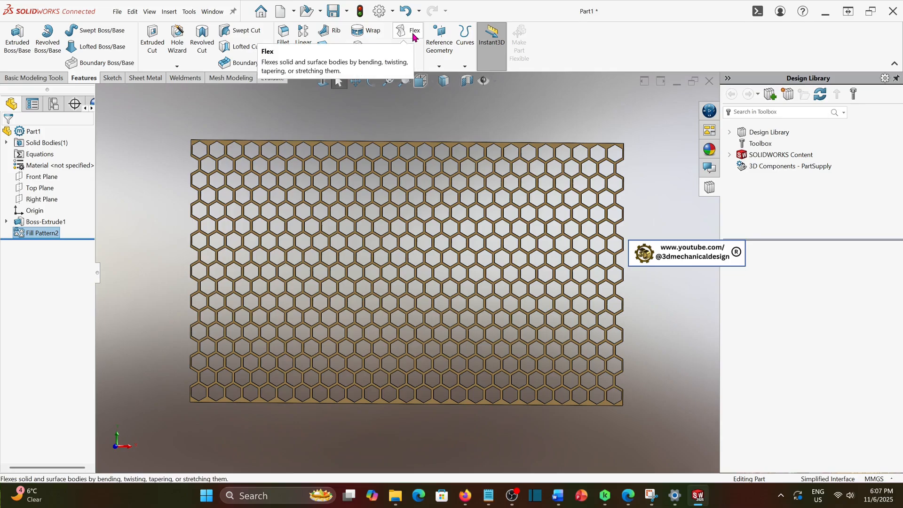
{"action": "left_click", "coordinate": [413, 37]}
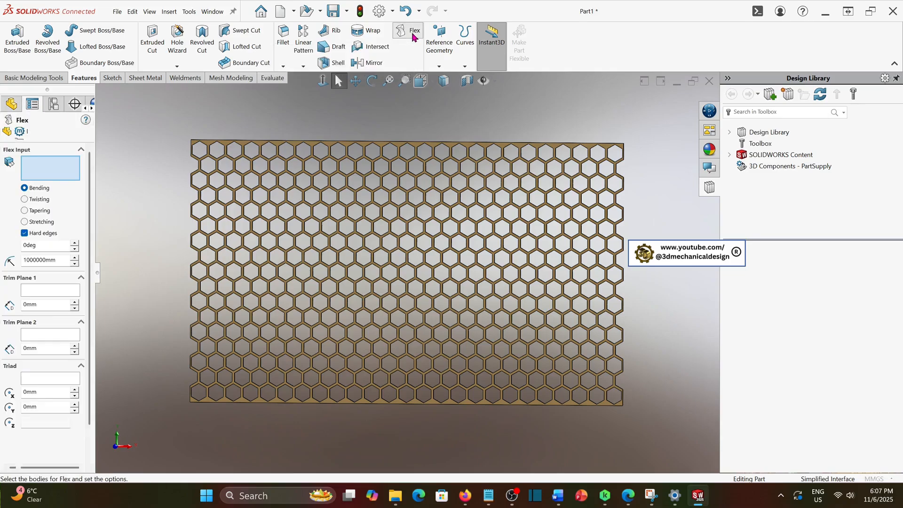
{"action": "left_click", "coordinate": [338, 149]}
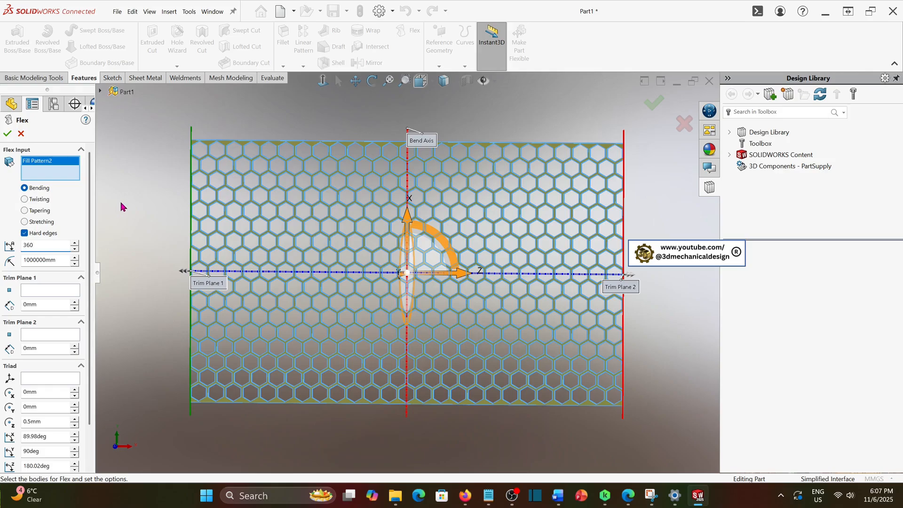
{"action": "key", "text": "Return"}
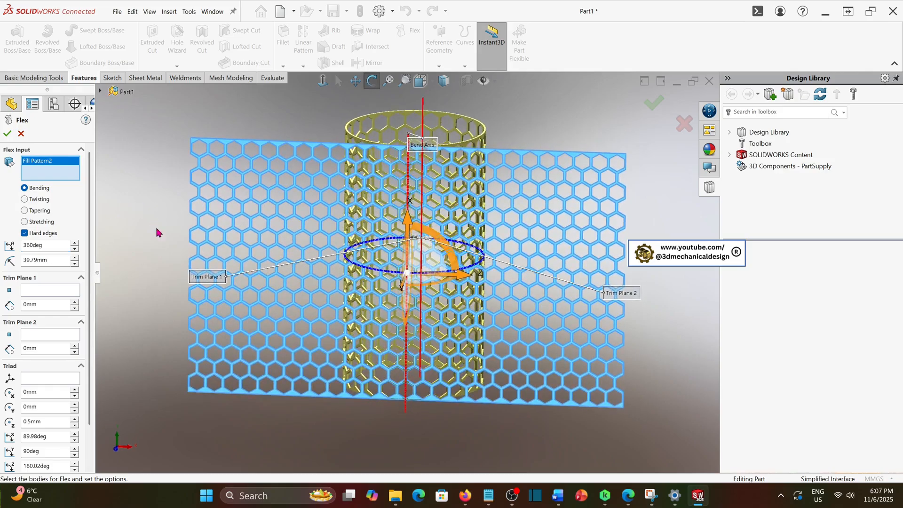
{"action": "left_click", "coordinate": [7, 135]}
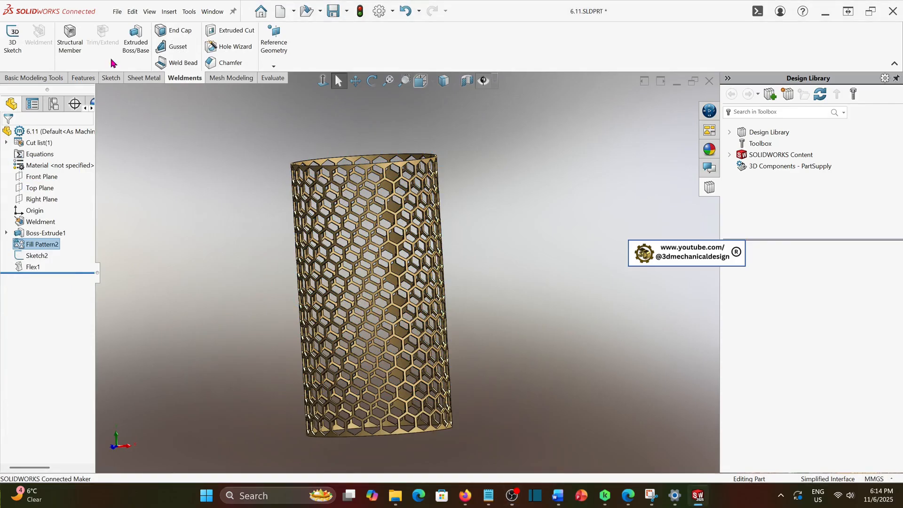
Roll the feature tree back to before the Flex feature
{"action": "scroll", "coordinate": [436, 386], "scroll_direction": "down", "scroll_amount": 2}
{"action": "middle_click_drag", "start_coordinate": [366, 362], "coordinate": [453, 296]}
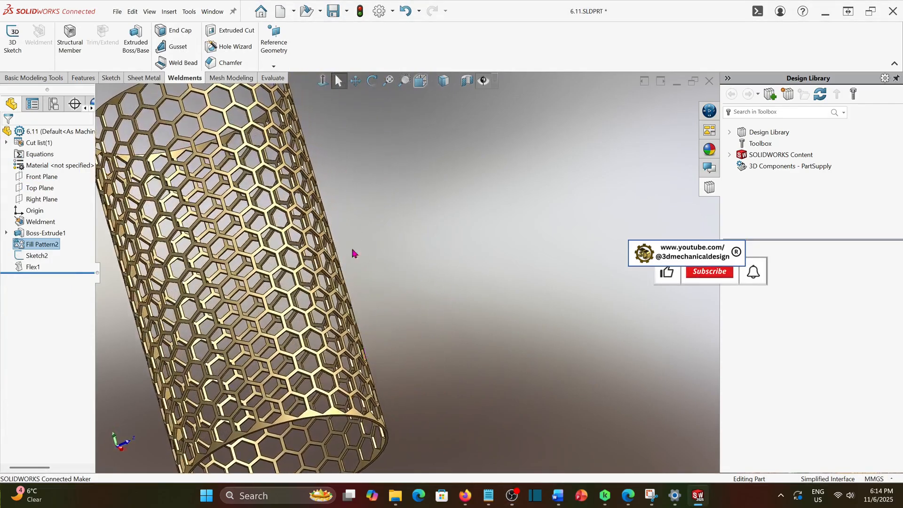
{"action": "scroll", "coordinate": [282, 230], "scroll_direction": "up", "scroll_amount": 2}
{"action": "middle_click_drag", "start_coordinate": [304, 256], "coordinate": [180, 301]}
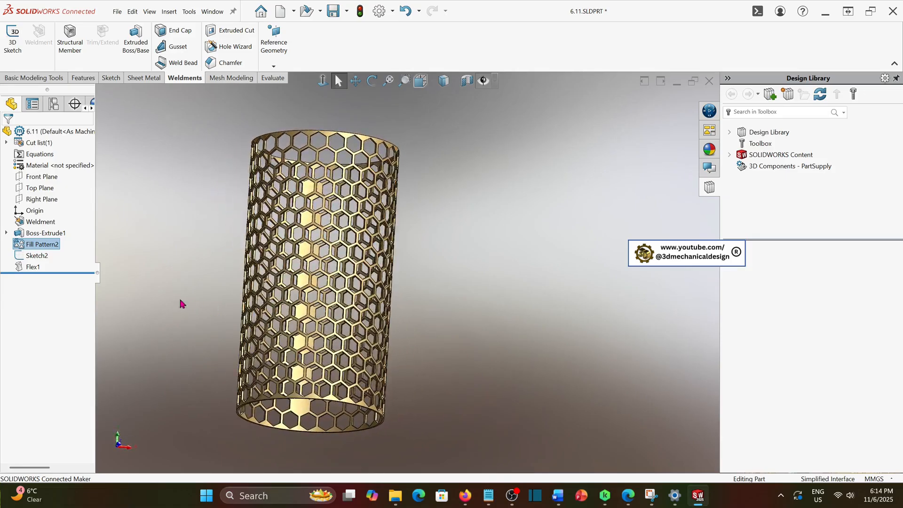
{"action": "right_click", "coordinate": [37, 268]}
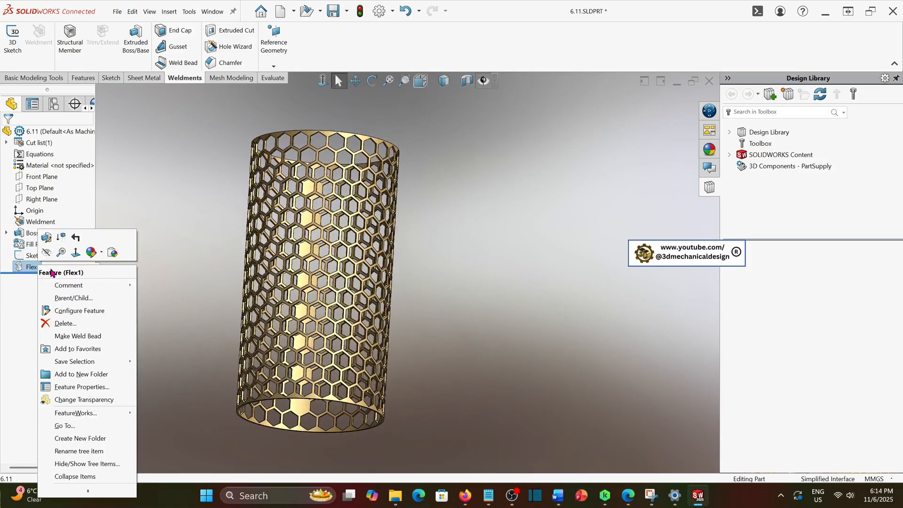
{"action": "left_click", "coordinate": [63, 238]}
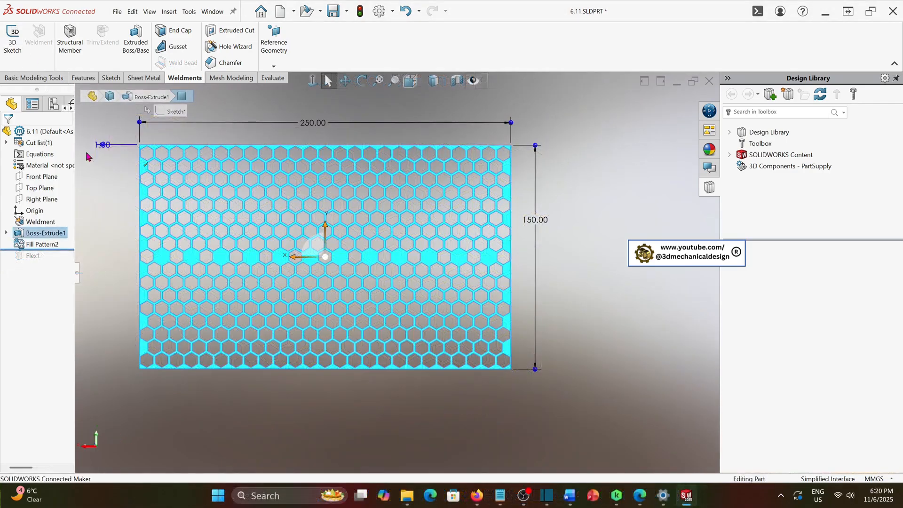
Sketch a corner rectangle on the plate face following its outer edges, 250 by 150
{"action": "left_click", "coordinate": [93, 215]}
{"action": "left_click", "coordinate": [111, 78]}
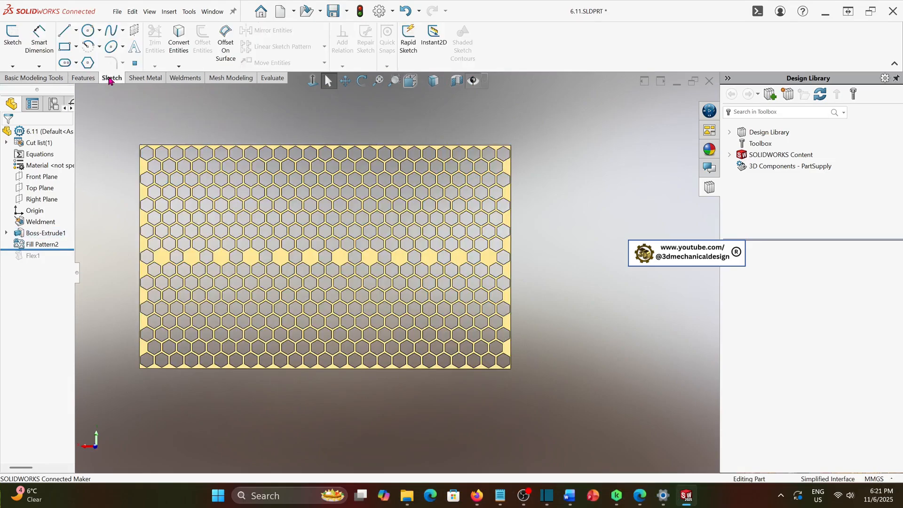
{"action": "left_click", "coordinate": [15, 40]}
{"action": "left_click", "coordinate": [75, 46]}
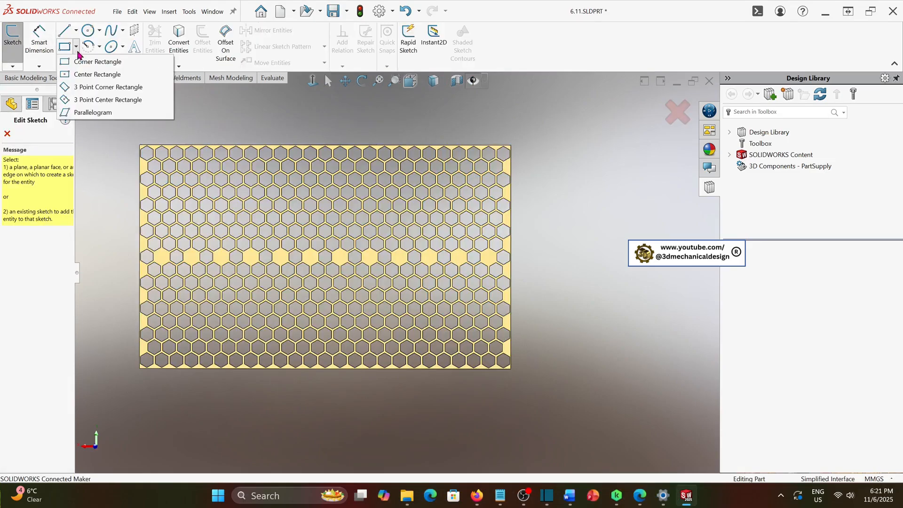
{"action": "left_click", "coordinate": [66, 74]}
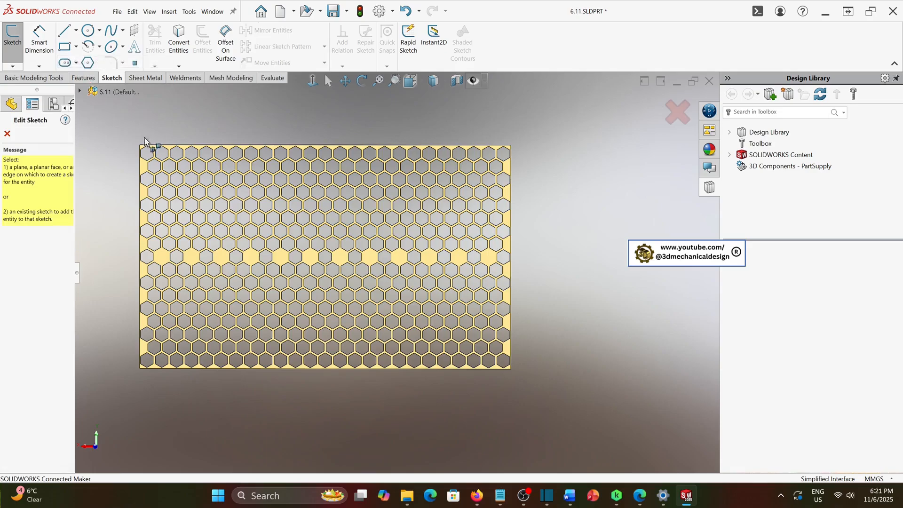
{"action": "left_click", "coordinate": [144, 175]}
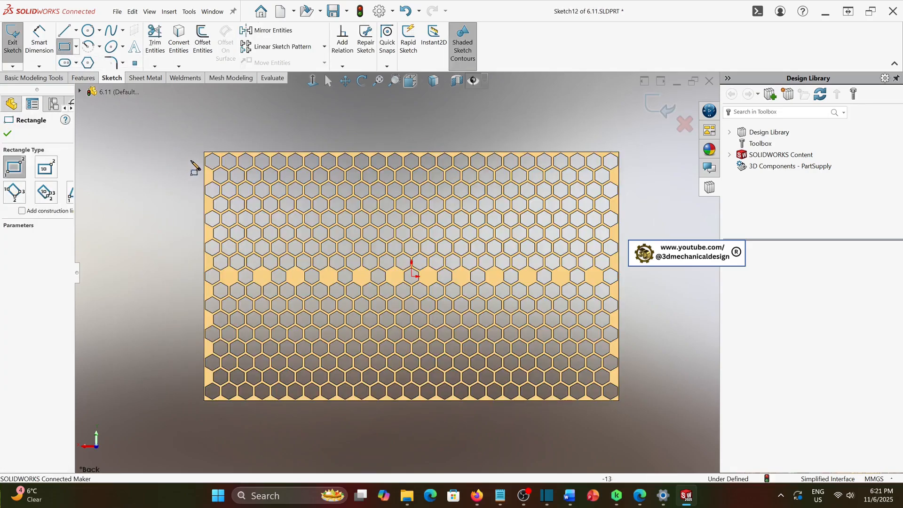
{"action": "left_click", "coordinate": [204, 152]}
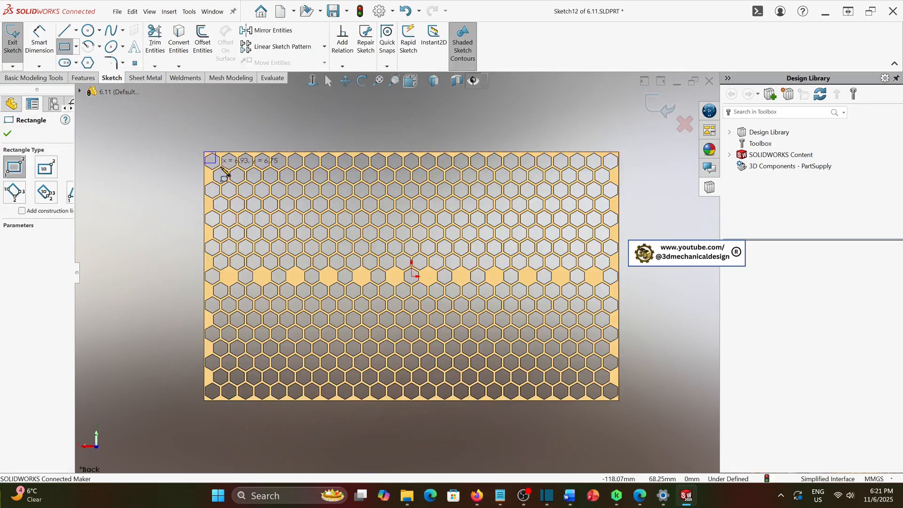
{"action": "left_click", "coordinate": [620, 402]}
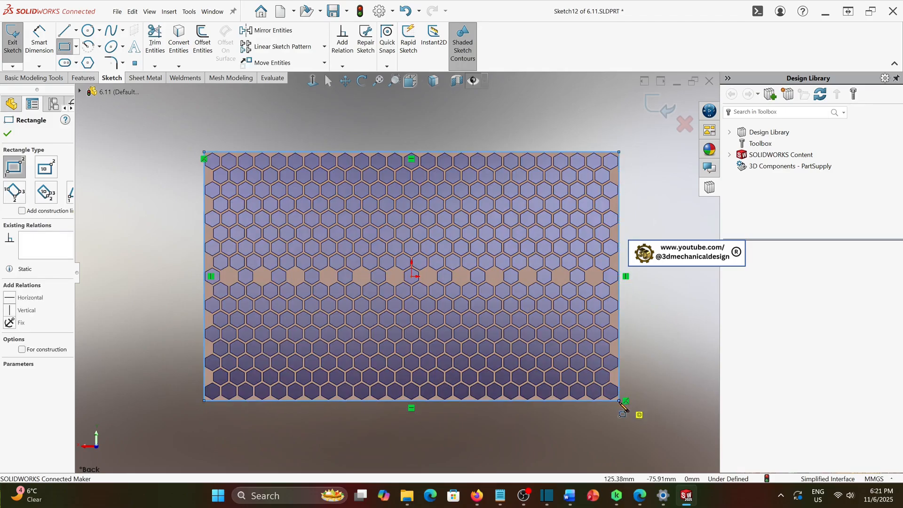
{"action": "left_click", "coordinate": [12, 135]}
{"action": "left_click", "coordinate": [661, 107]}
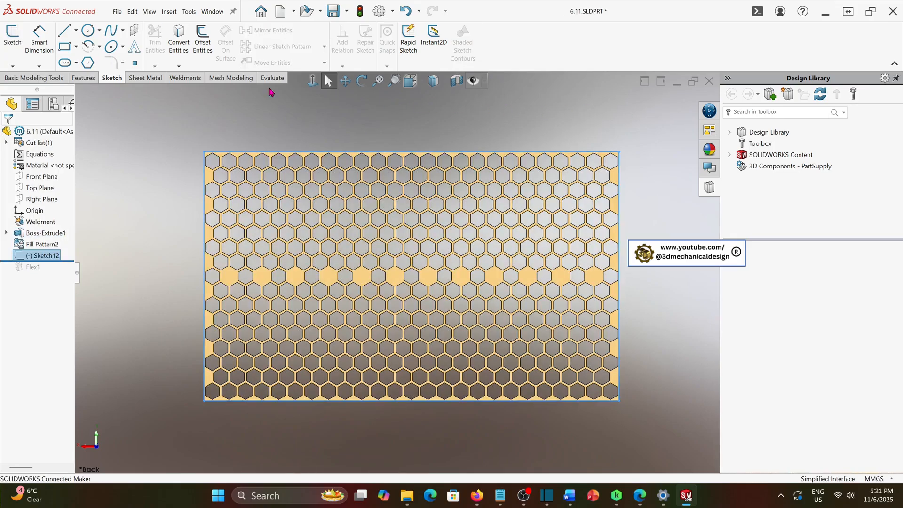
Add an ansi Al tube square structural member, AI TUBE 0.375 SQR x 0.049, along all four rectangle edges
{"action": "left_click", "coordinate": [174, 80]}
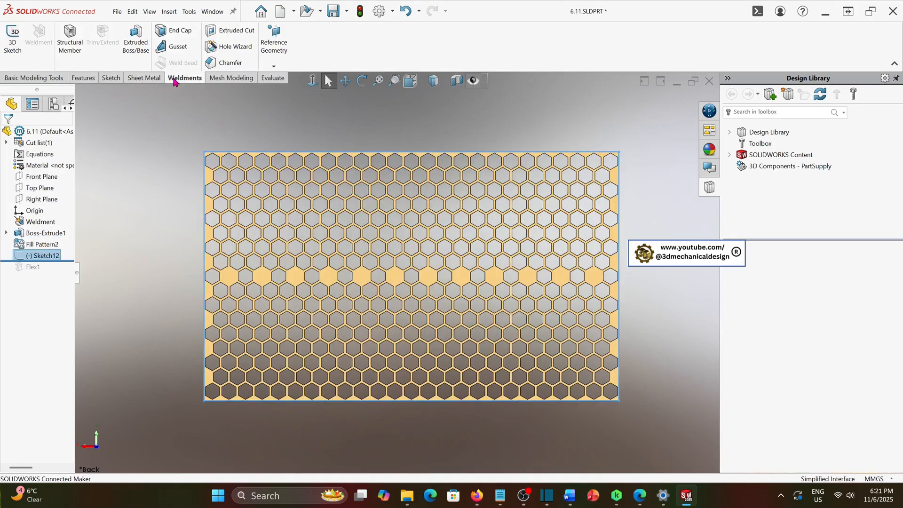
{"action": "left_click", "coordinate": [71, 36]}
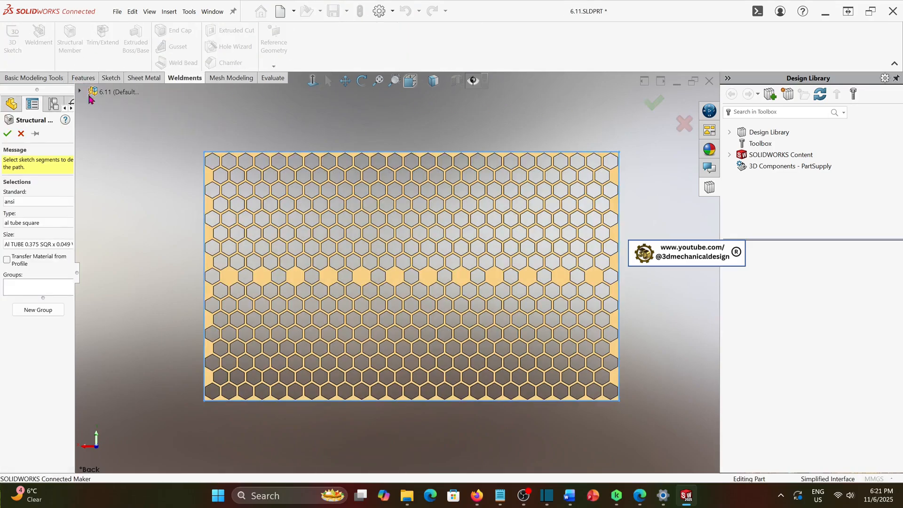
{"action": "left_click", "coordinate": [17, 292]}
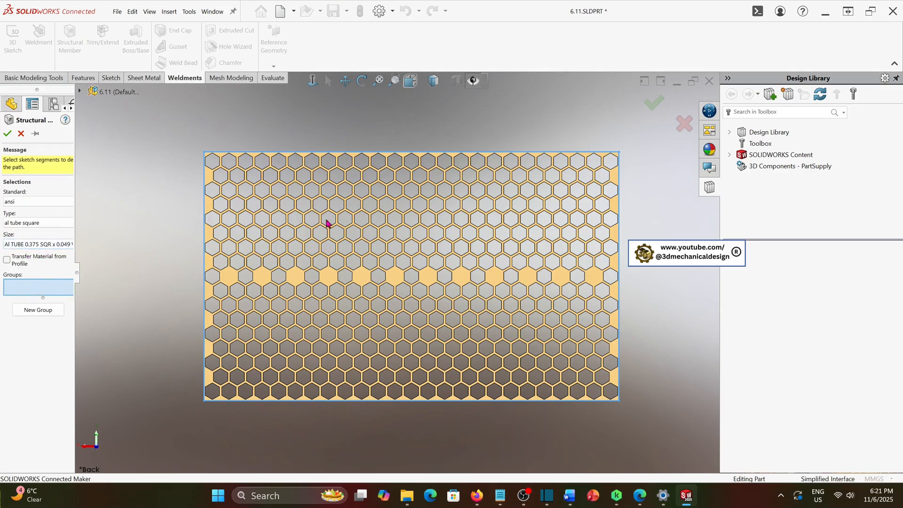
{"action": "left_click", "coordinate": [390, 152]}
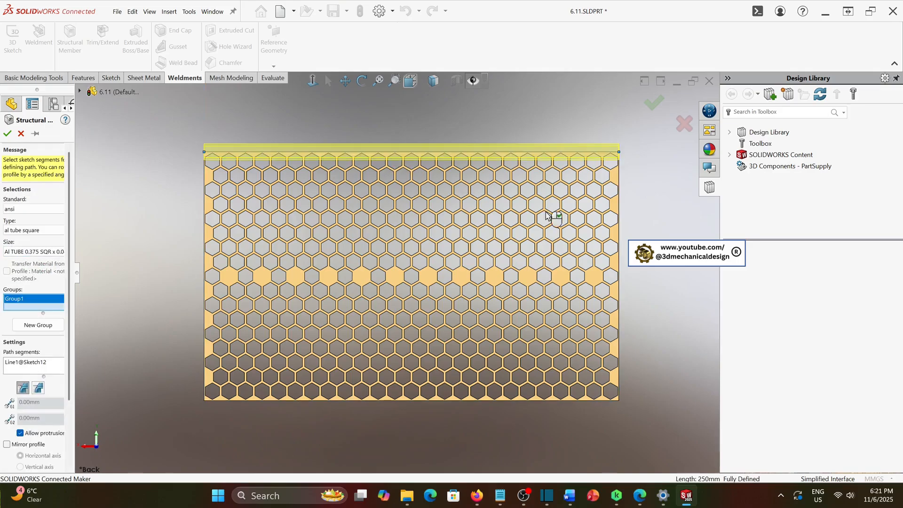
{"action": "left_click", "coordinate": [619, 226]}
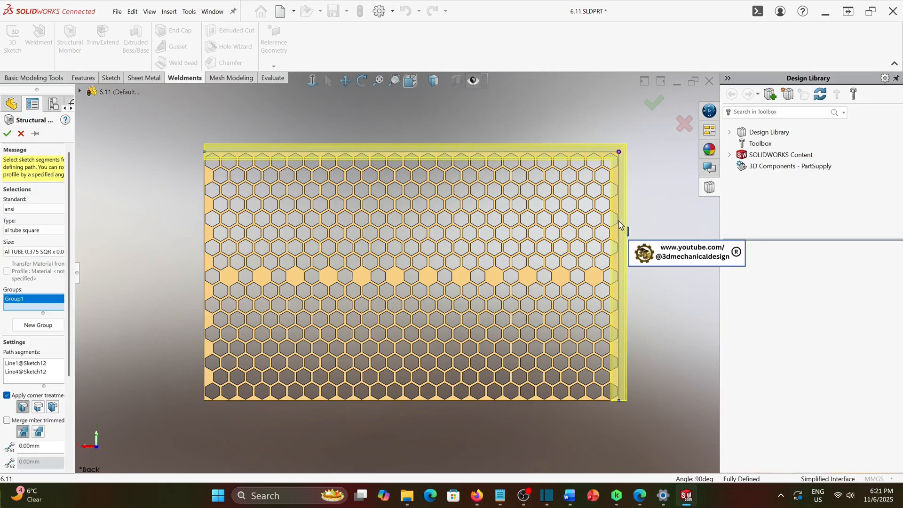
{"action": "left_click", "coordinate": [558, 400]}
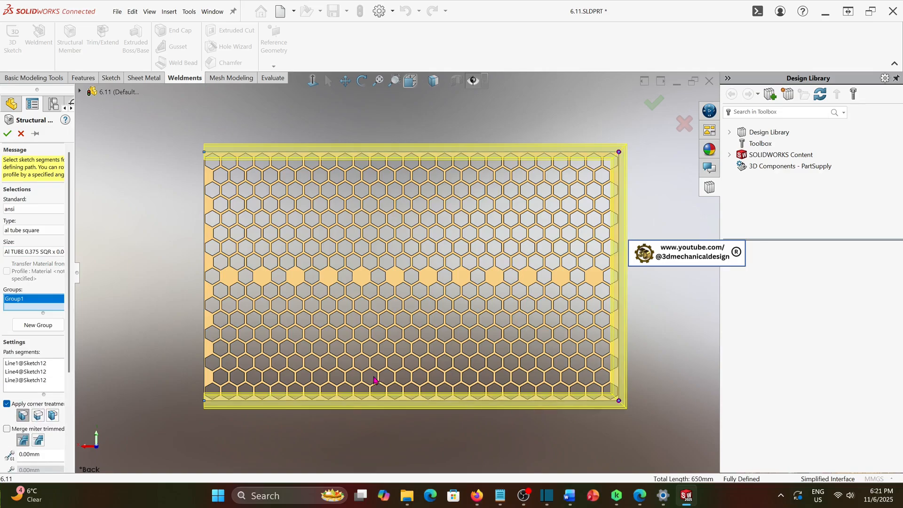
{"action": "left_click", "coordinate": [204, 243]}
{"action": "left_click", "coordinate": [6, 135]}
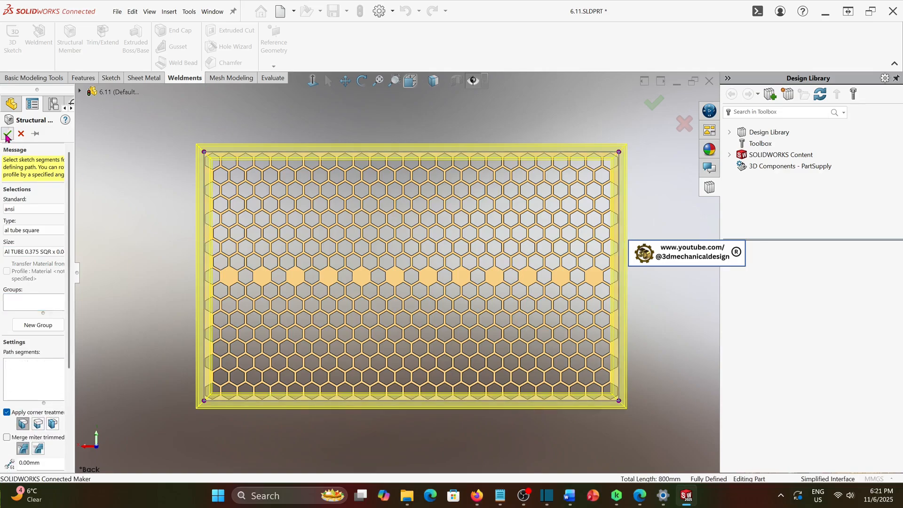
{"action": "middle_click_drag", "start_coordinate": [584, 356], "coordinate": [595, 339]}
{"action": "scroll", "coordinate": [568, 292], "scroll_direction": "up", "scroll_amount": 2}
{"action": "middle_click_drag", "start_coordinate": [566, 292], "coordinate": [459, 244]}
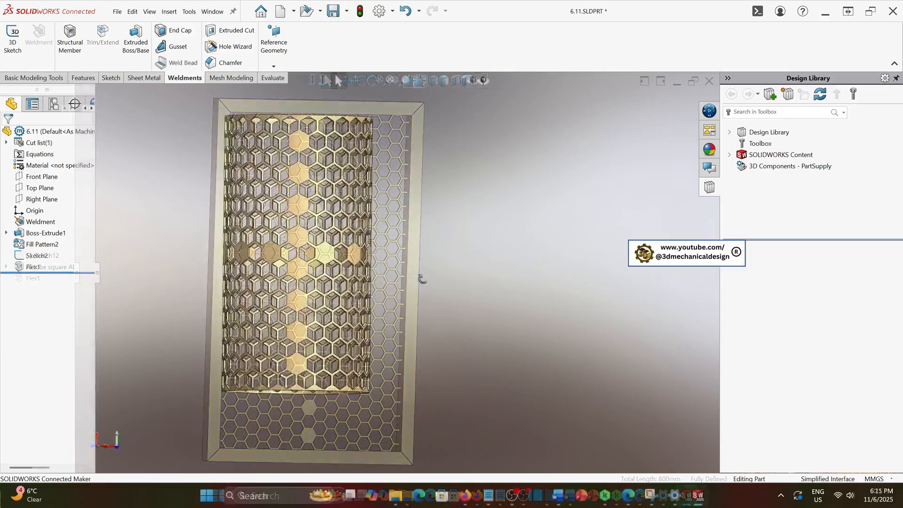
{"action": "middle_click_drag", "start_coordinate": [471, 285], "coordinate": [257, 269]}
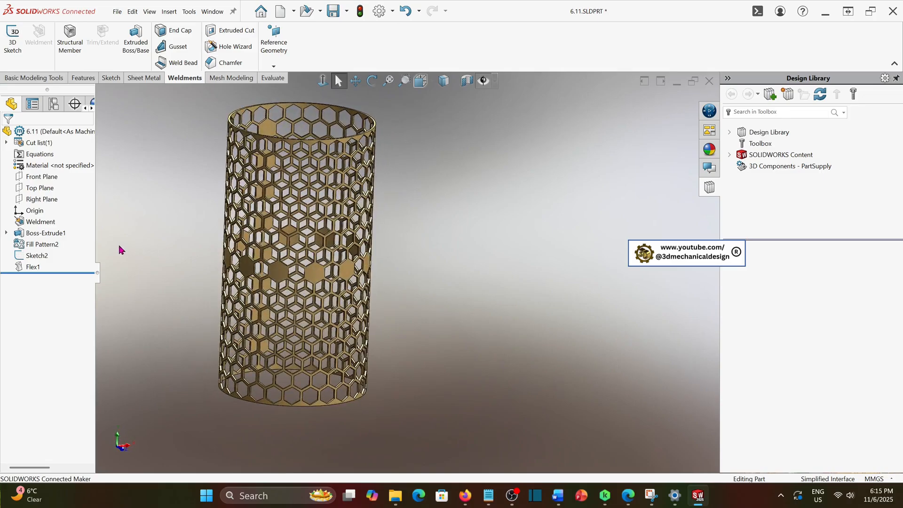